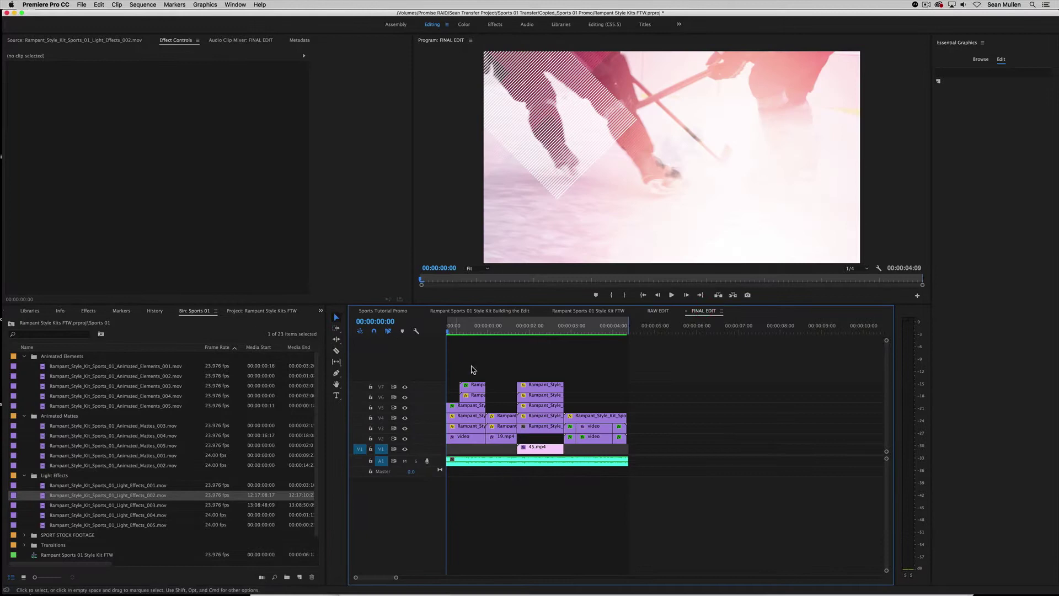
Play back the FINAL EDIT sequence and preview the Travel 01, Fashion 01 and Holiday 01 style kits on the store page.
key("space")
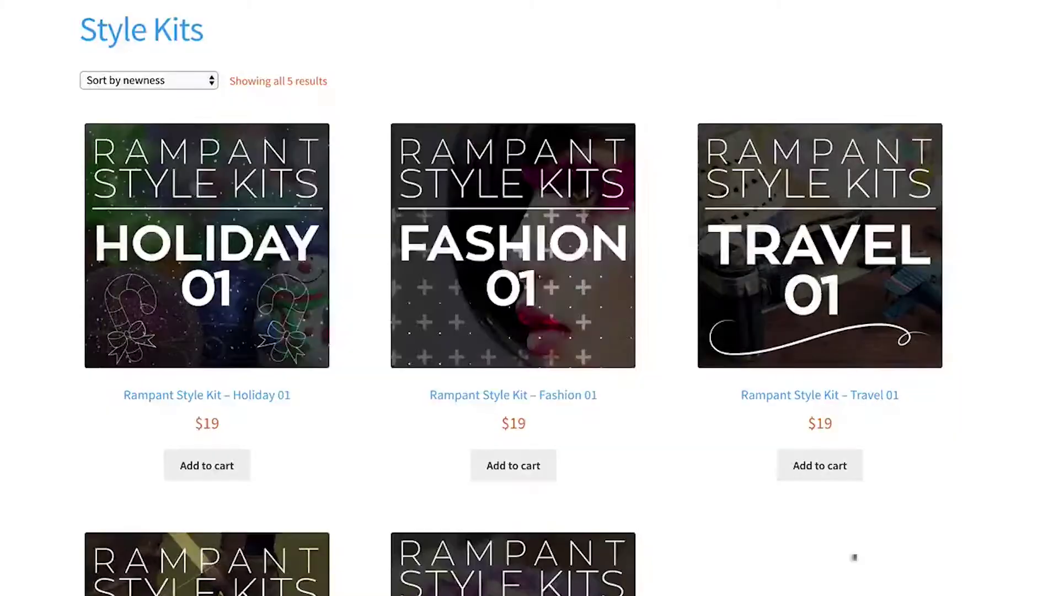
mouse_move(780, 348)
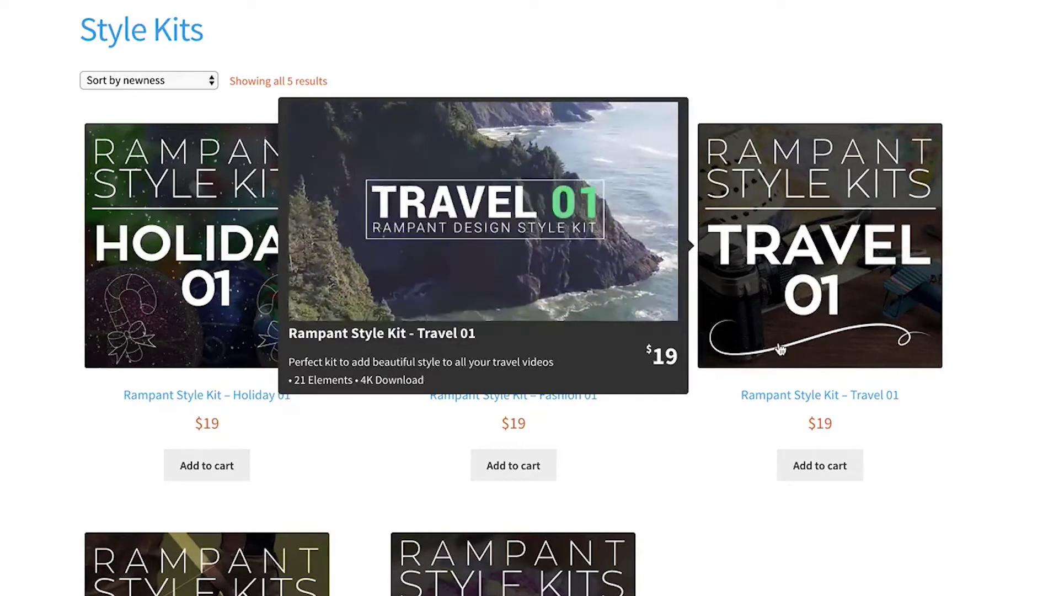
mouse_move(535, 259)
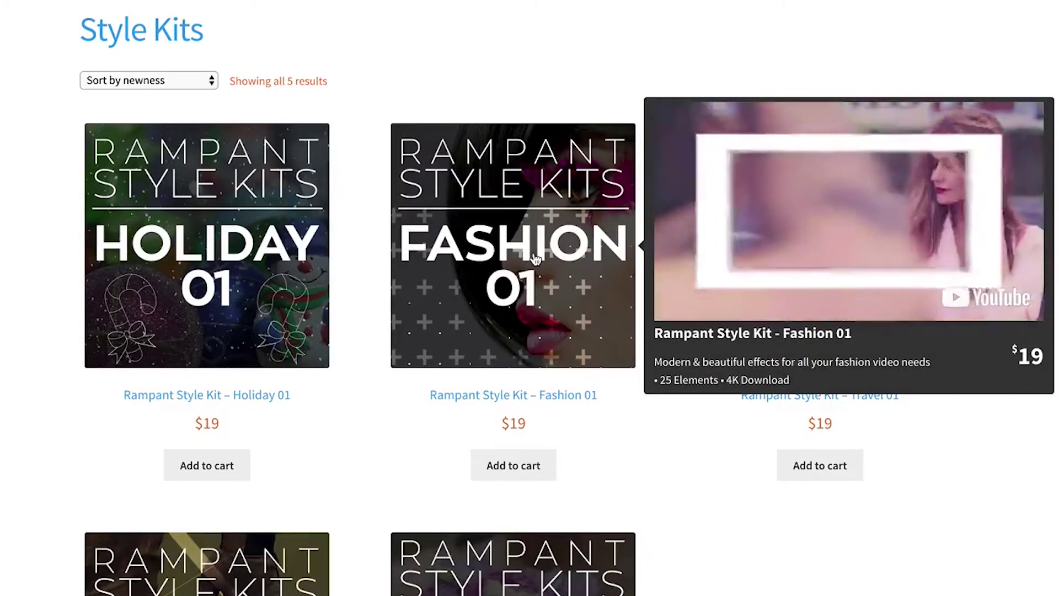
mouse_move(243, 293)
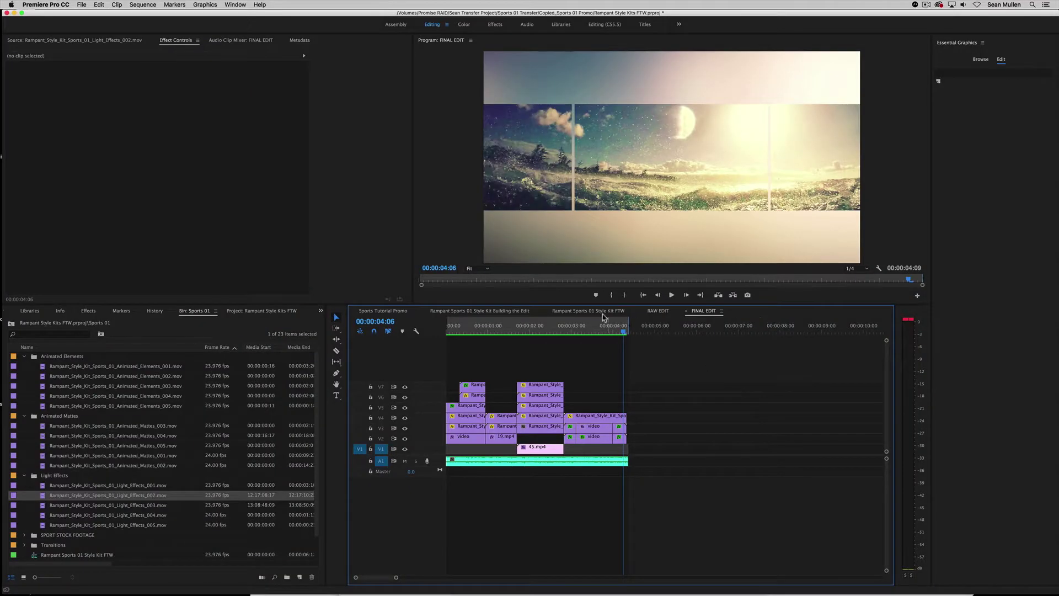
Open the Rampant Sports 01 Style Kit FTW sequence and preview Rampant_Style_Kit_Sports_01_Light_Effects_001.mov from the Light Effects folder.
mouse_move(548, 330)
left_mouse_down()
mouse_move(688, 334)
mouse_move(646, 335)
mouse_move(634, 347)
mouse_move(673, 348)
mouse_move(540, 348)
left_mouse_up()
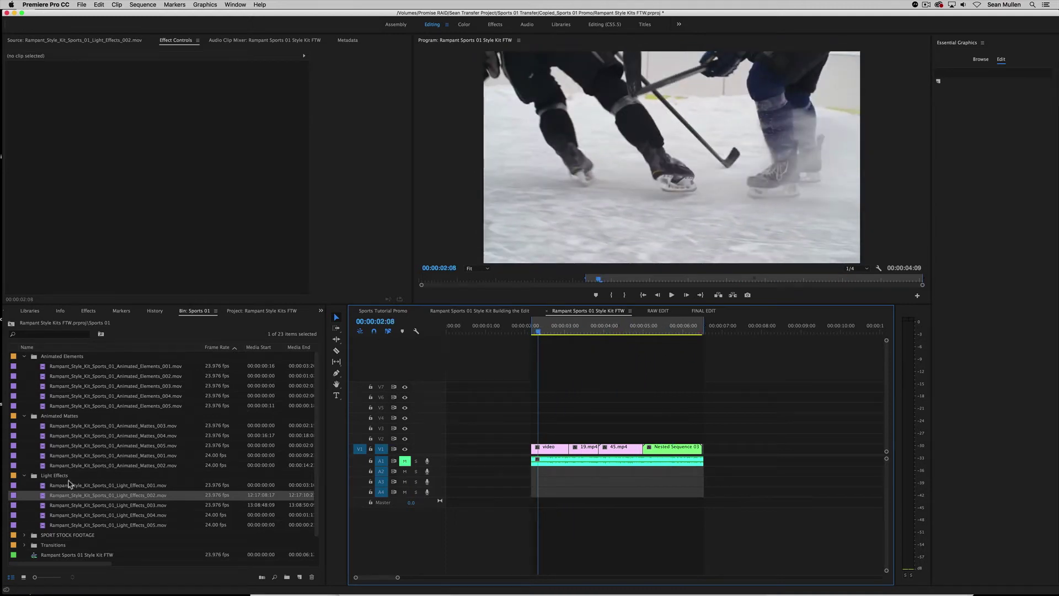
left_click(57, 477)
double_click(87, 485)
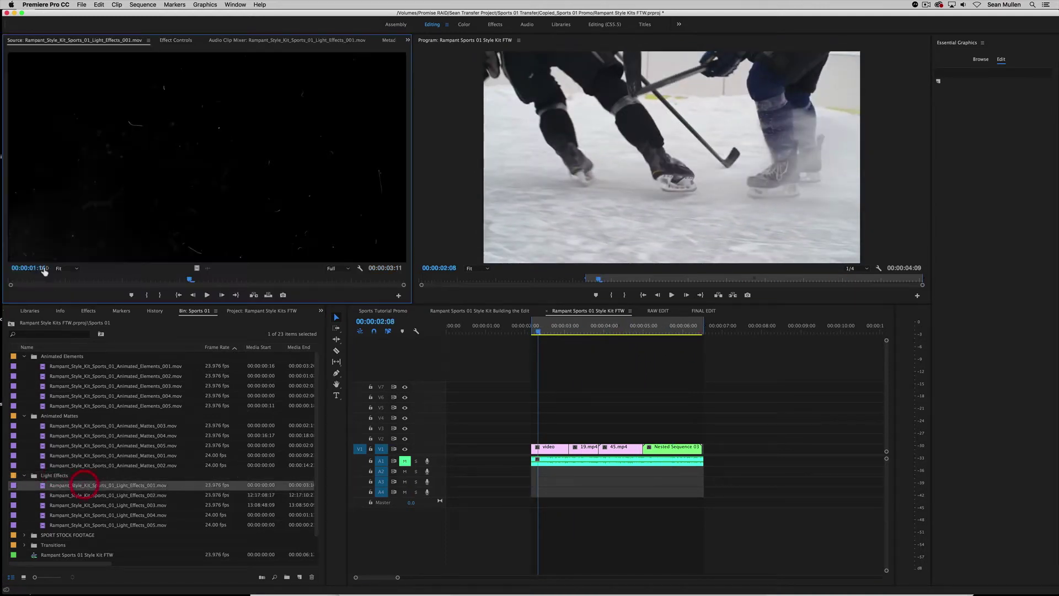
left_click_drag(24, 281, 167, 280)
Preview Rampant_Style_Kit_Sports_01_Light_Effects_002.mov and place it on V2 at the start of the first video clip.
double_click(93, 495)
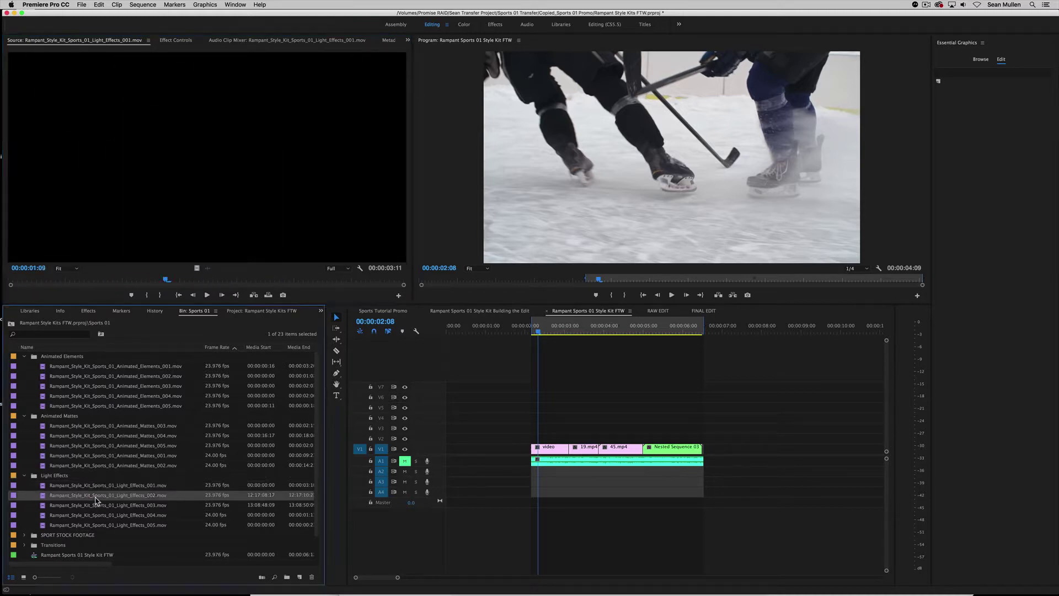
left_click_drag(22, 282, 191, 288)
left_click_drag(225, 253, 533, 439)
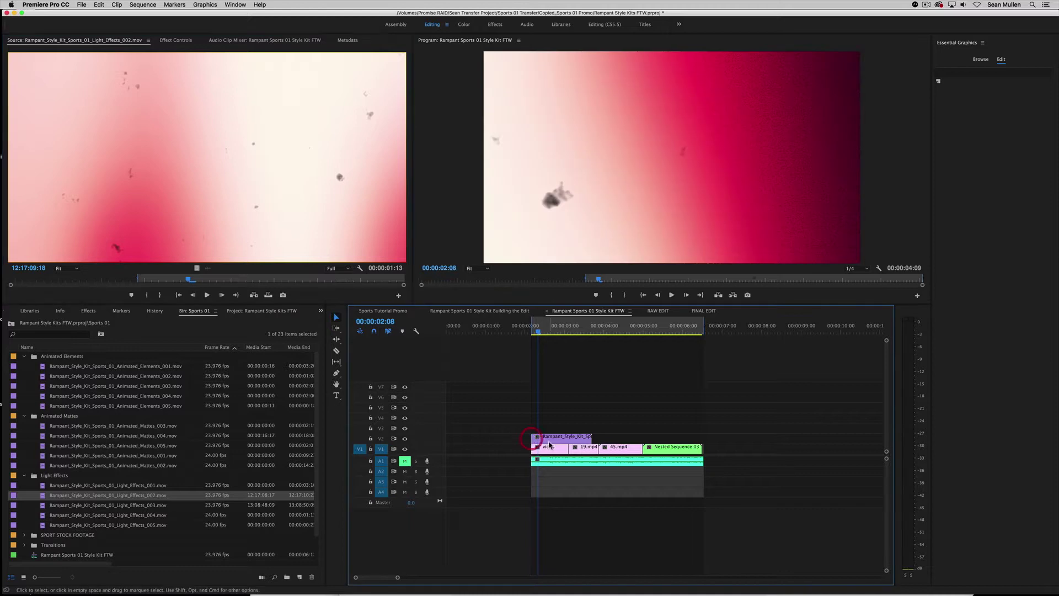
mouse_move(538, 334)
left_mouse_down()
mouse_move(556, 331)
mouse_move(546, 333)
left_mouse_up()
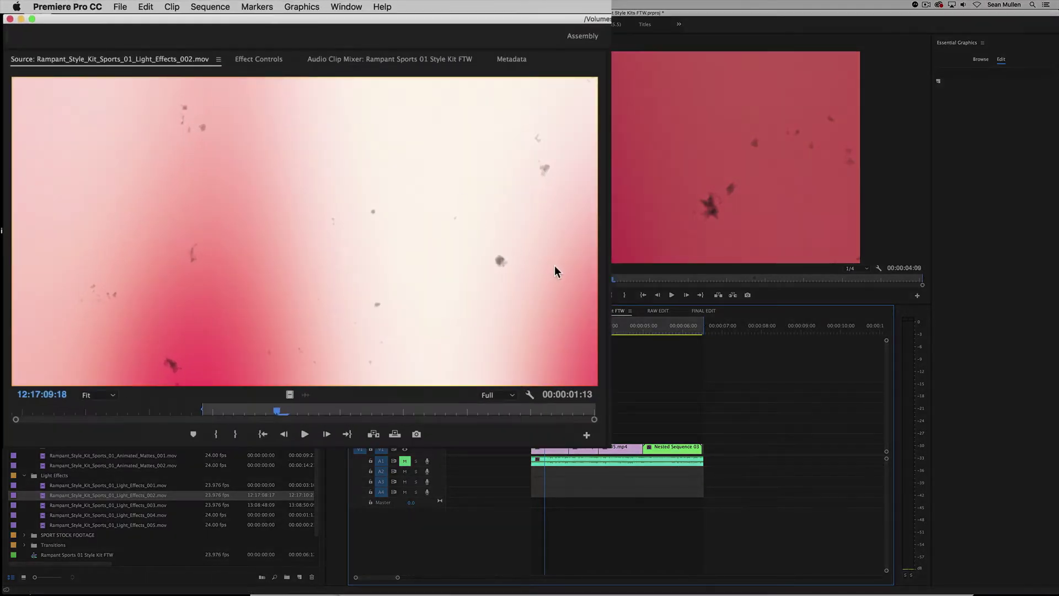
Set the V2 light effect clip's scale to 50 and its blend mode to Screen, checking the result in playback.
key("shift+5")
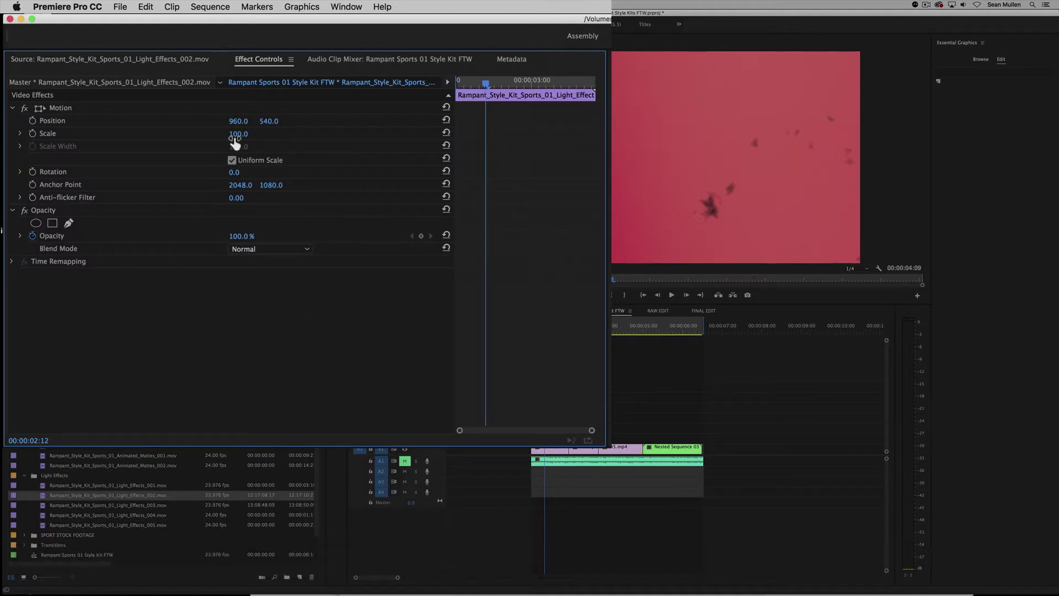
left_click_drag(234, 142, 207, 142)
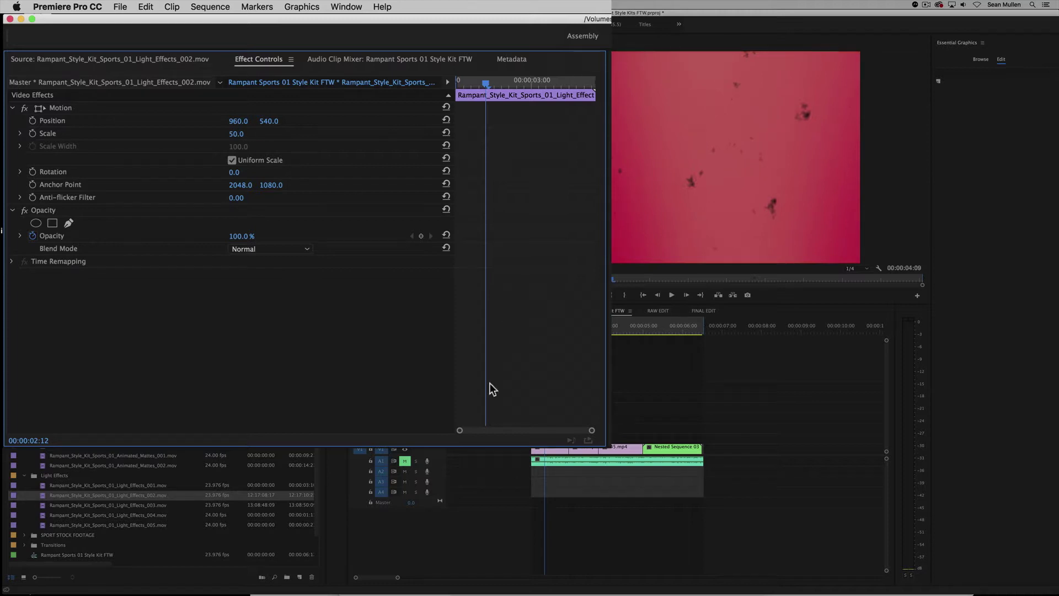
left_click(48, 248)
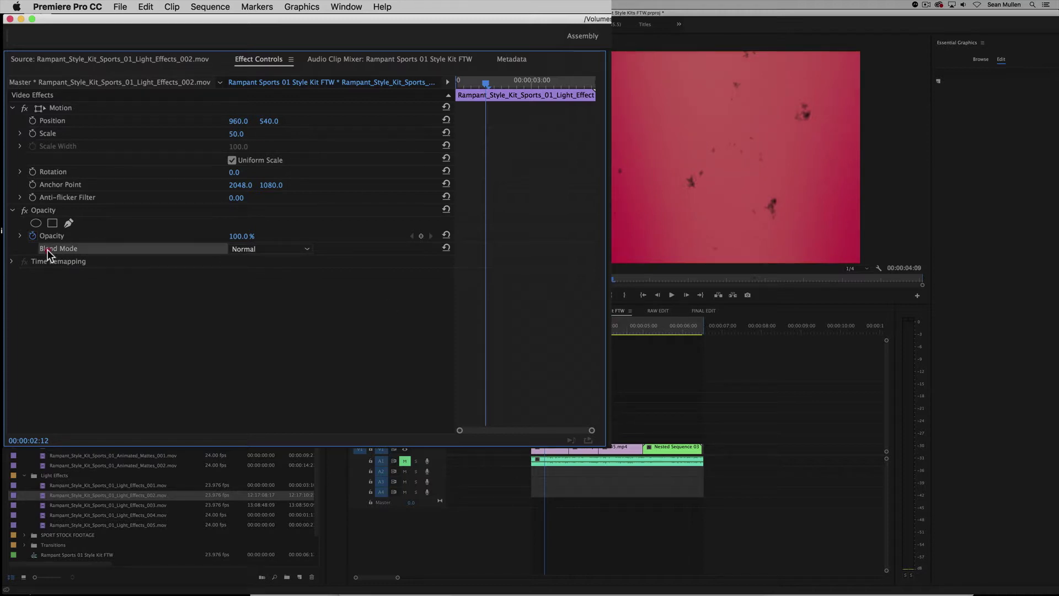
left_click(290, 249)
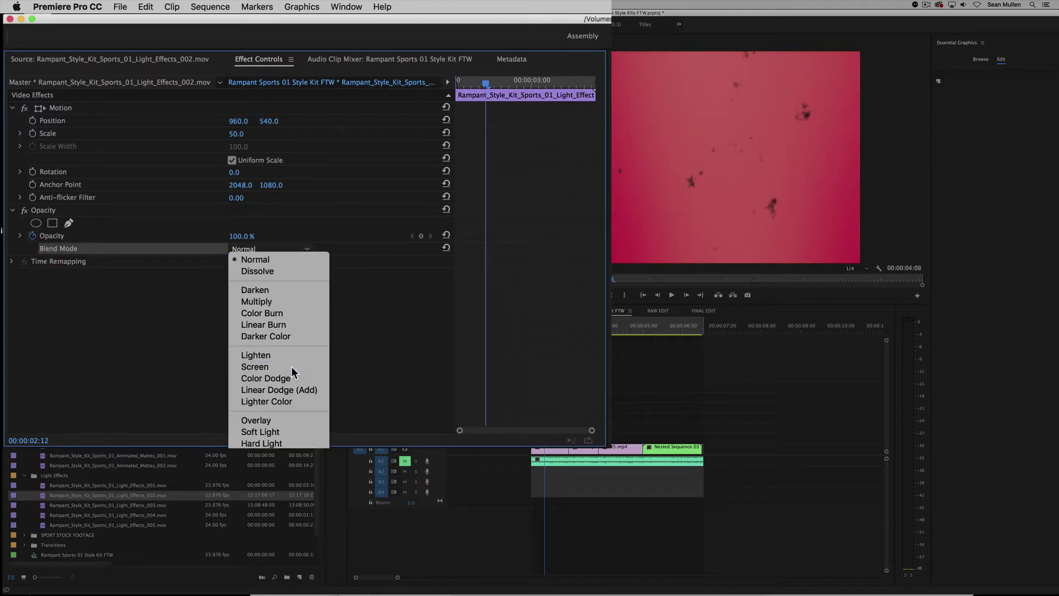
left_click(245, 368)
left_click_drag(539, 329, 534, 334)
key("space")
key("space")
key("space")
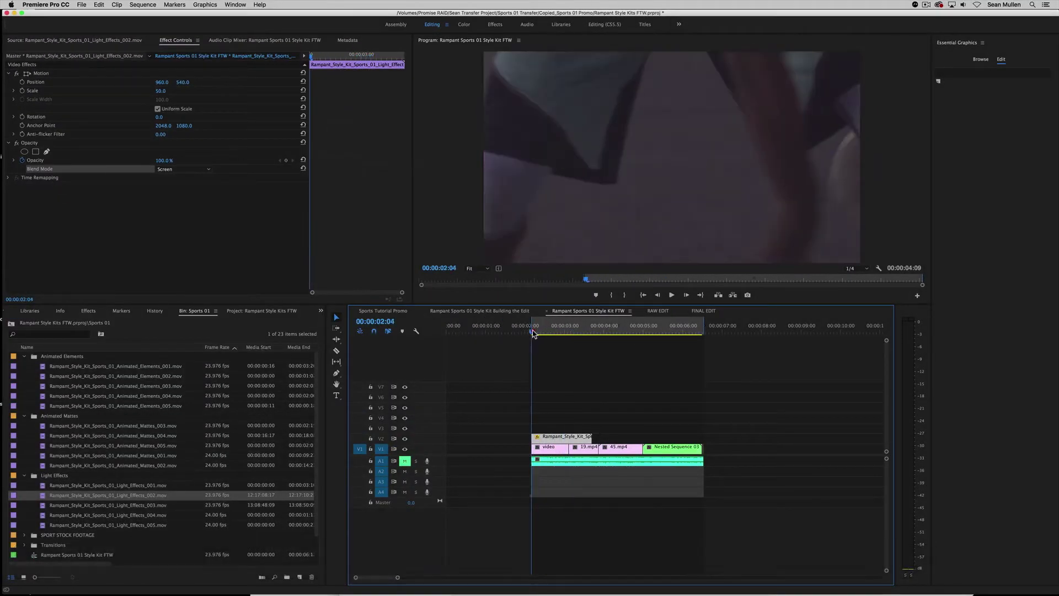
left_click_drag(542, 334, 538, 335)
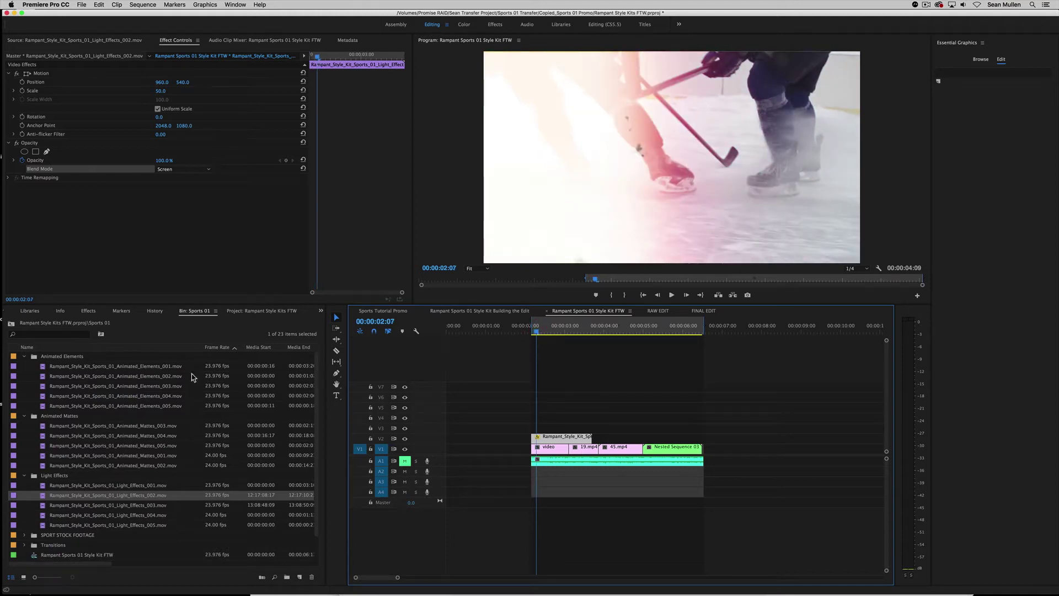
Preview Rampant_Style_Kit_Sports_01_Animated_Elements_004.mov and place it on V3 directly above the start of the light effect clip.
double_click(129, 397)
left_click_drag(131, 281, 56, 293)
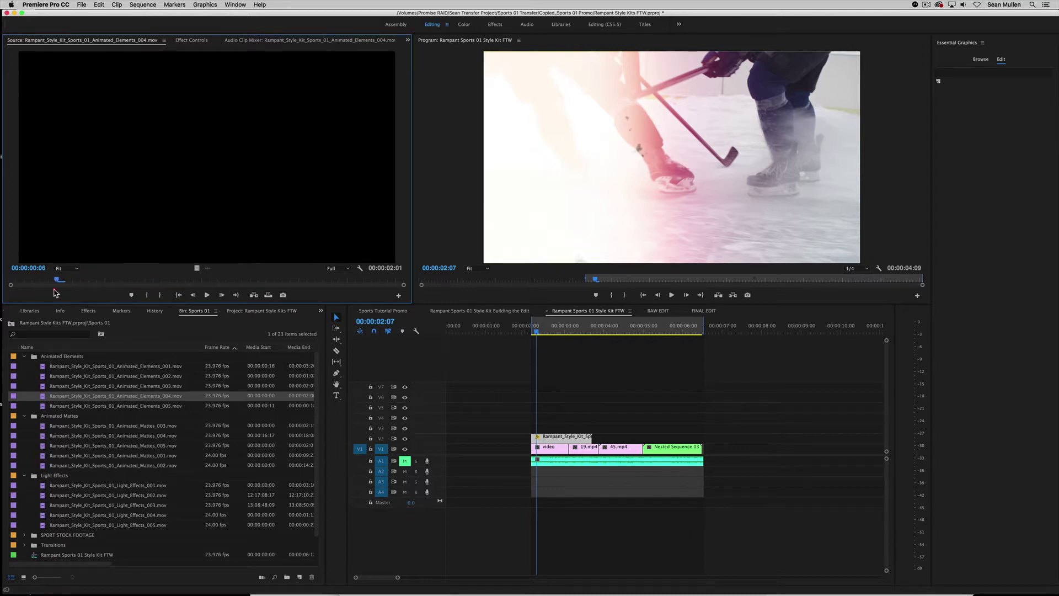
left_click(114, 281)
left_click_drag(125, 198, 532, 428)
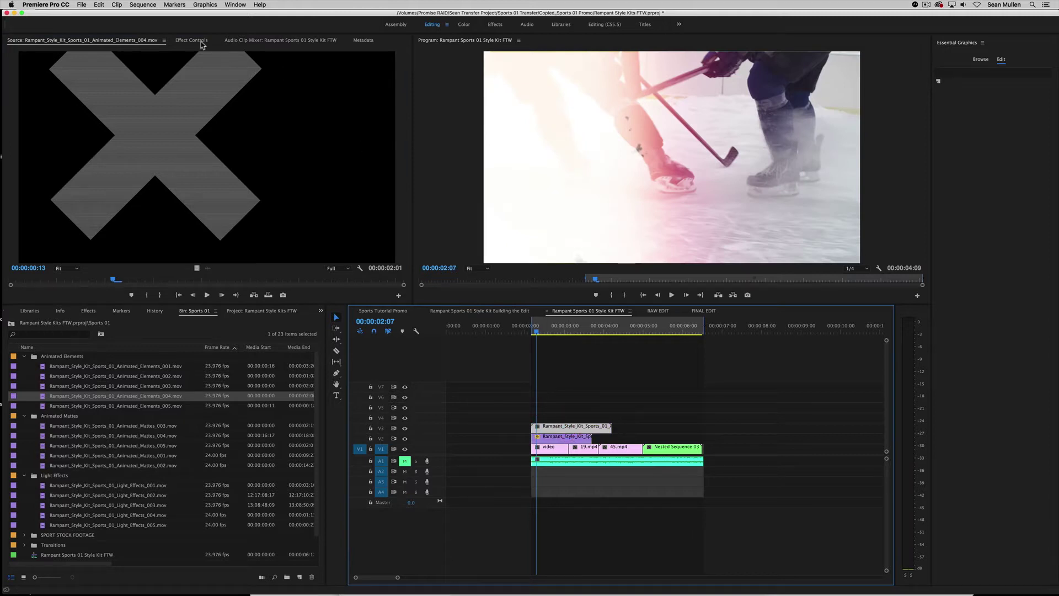
Examine the V3 animated element's motion in the source footage and in playback over the first hockey shot.
left_click_drag(536, 325, 549, 326)
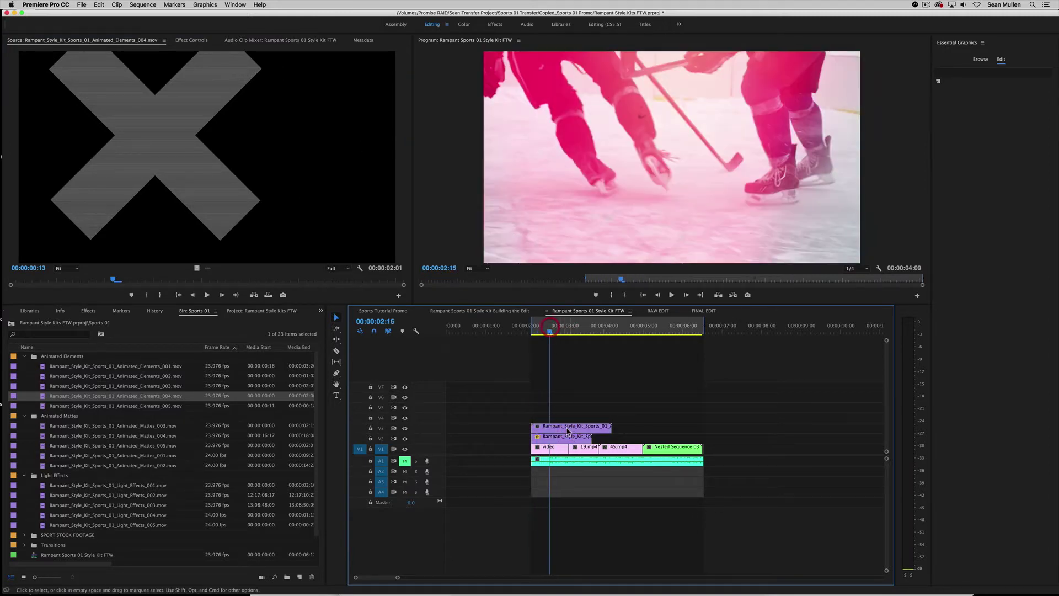
double_click(566, 432)
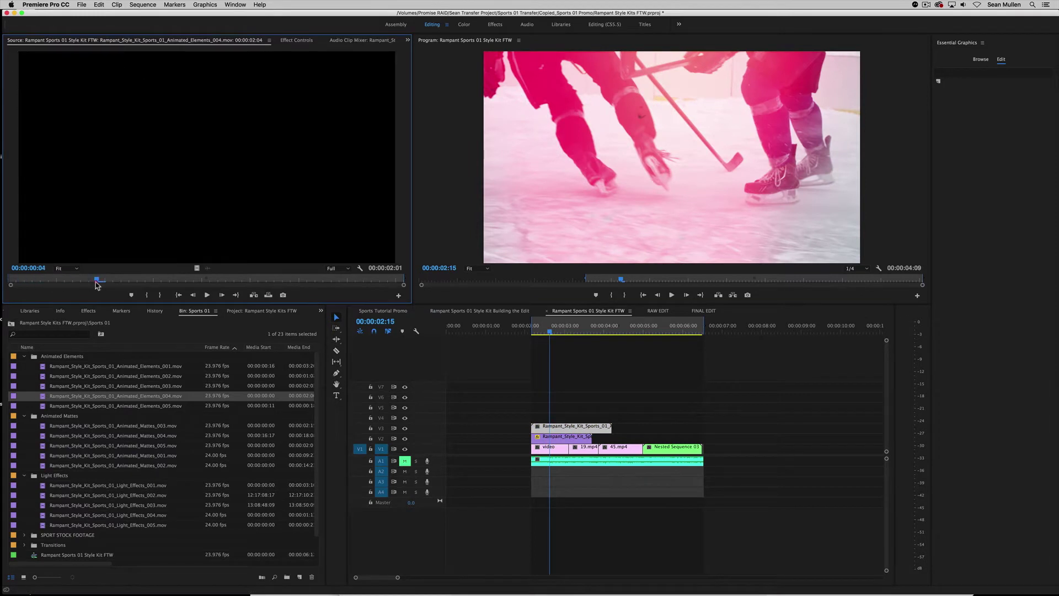
left_click_drag(235, 281, 2, 290)
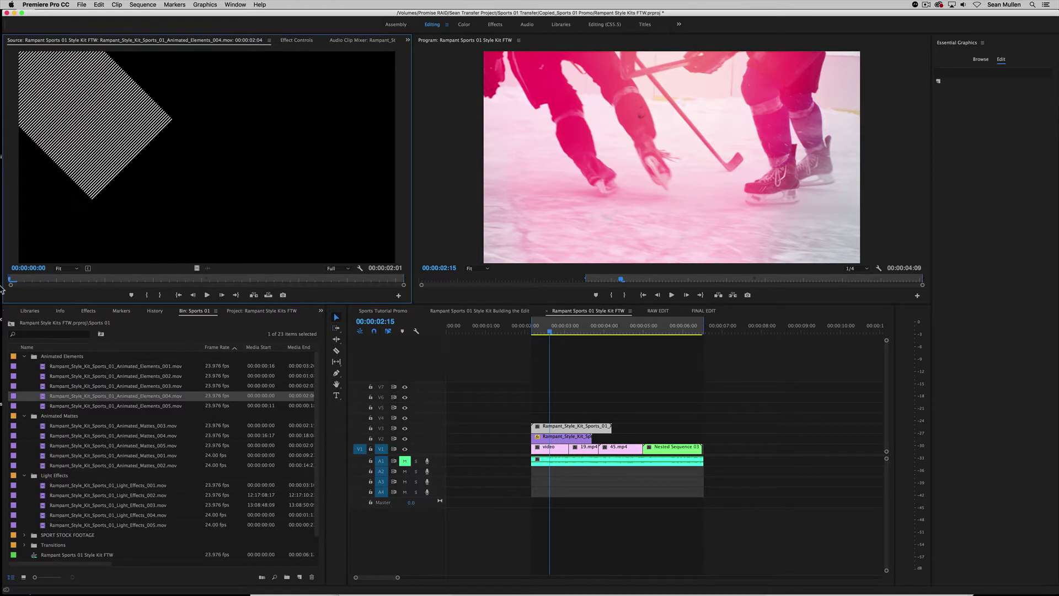
left_click(533, 326)
key("space")
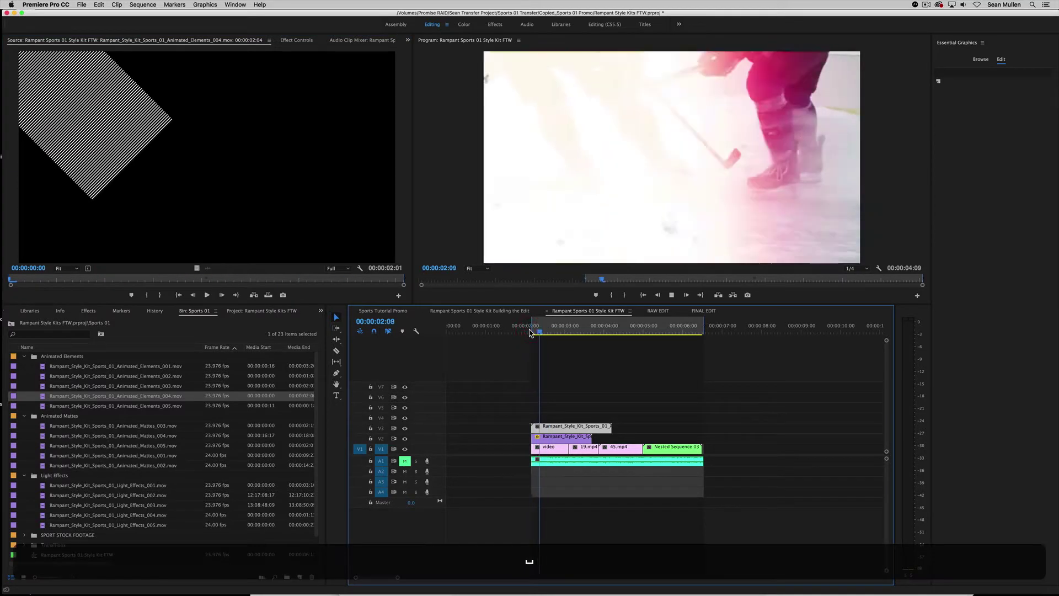
left_click(533, 326)
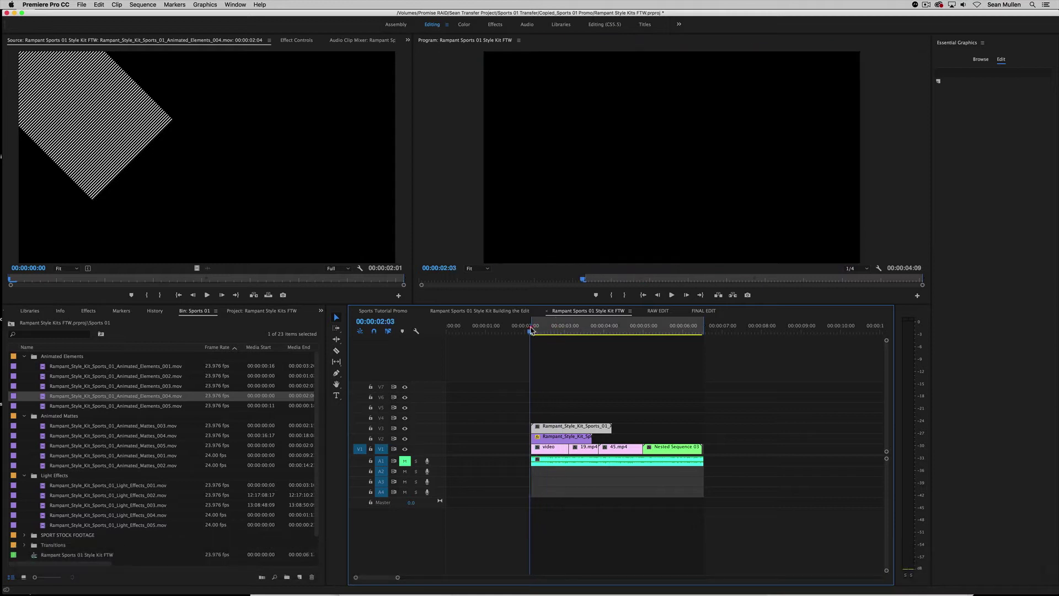
left_click(534, 326)
left_click_drag(535, 333, 555, 334)
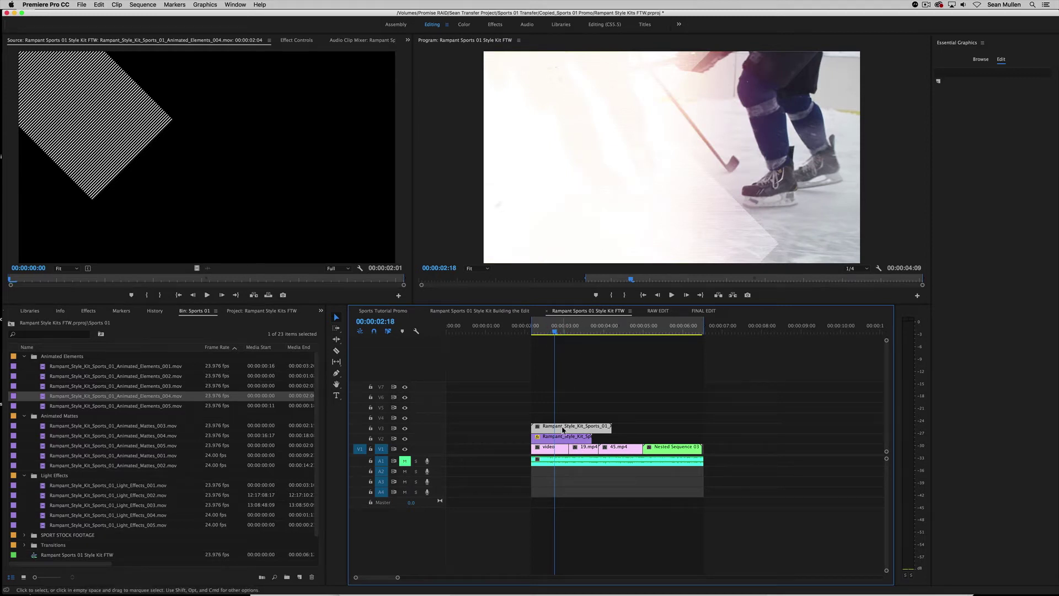
Set the V3 animated element's position to 2040, 749 and its blend mode to Overlay, checking the result in playback.
key("shift+5")
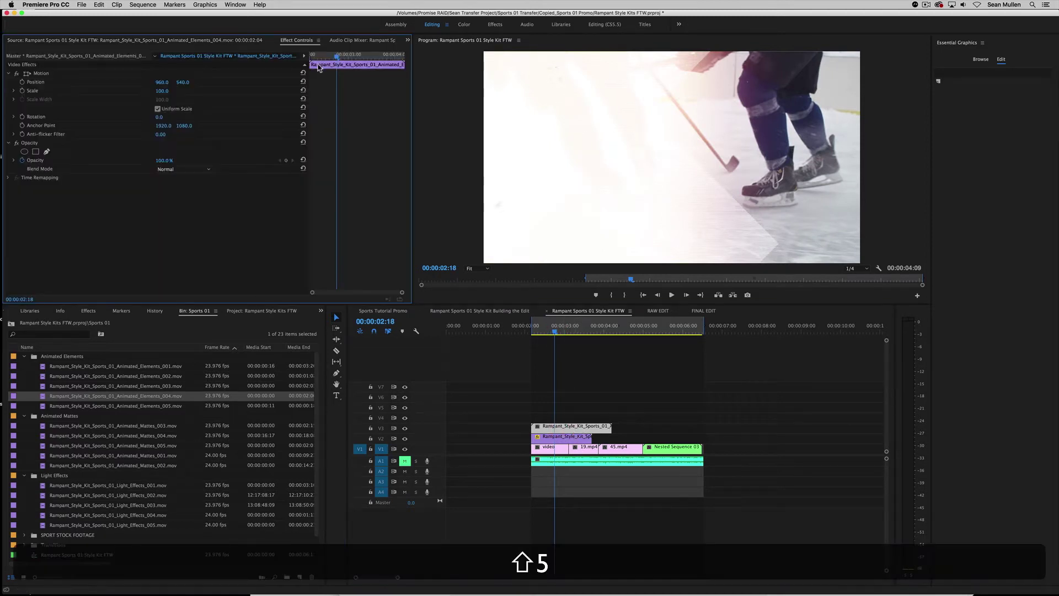
left_click_drag(157, 84, 211, 104)
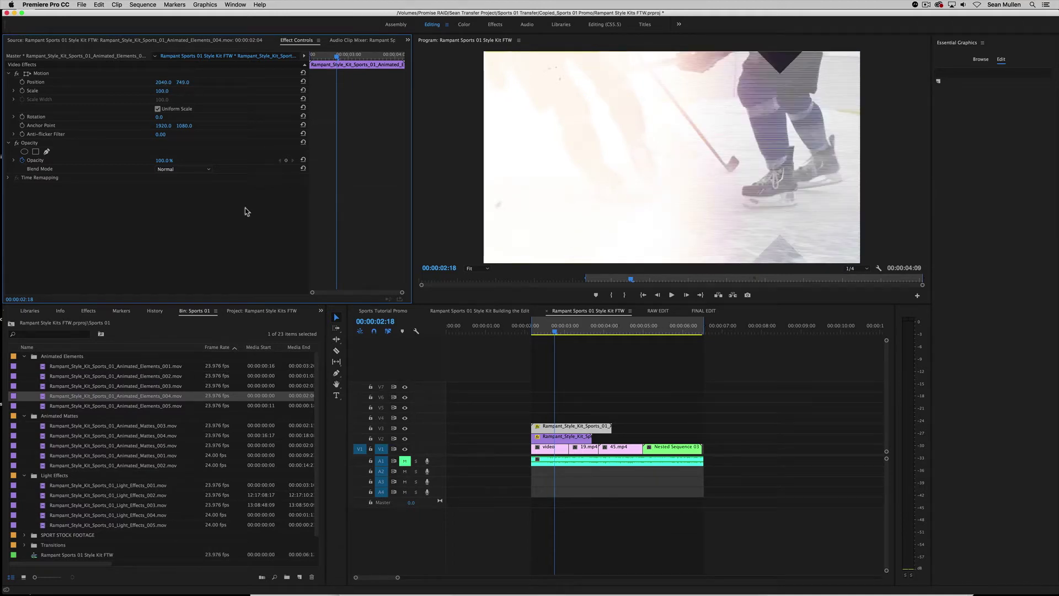
left_click(183, 170)
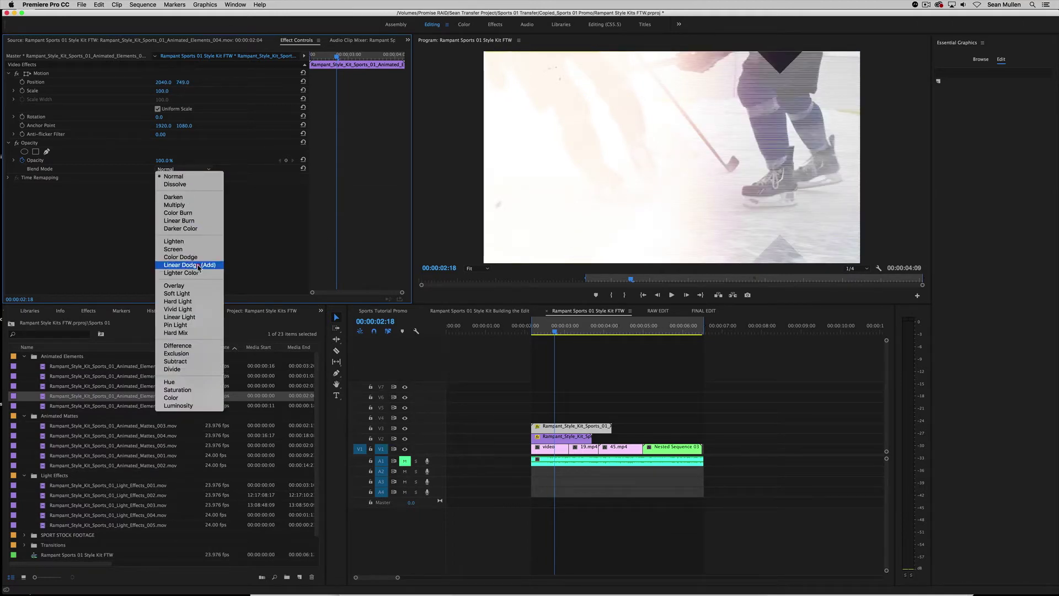
left_click(204, 285)
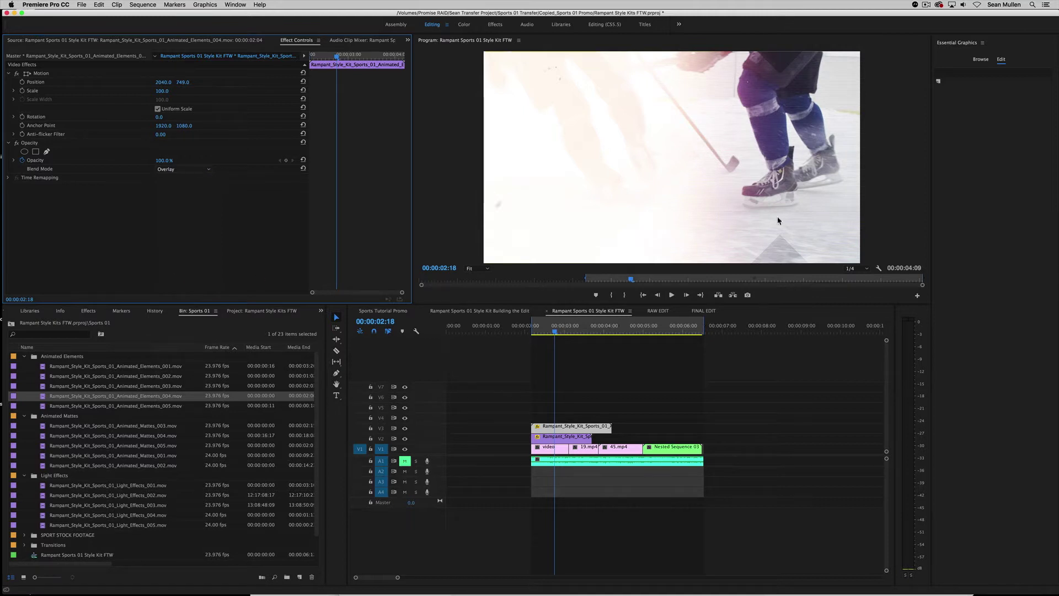
left_click(542, 349)
key("space")
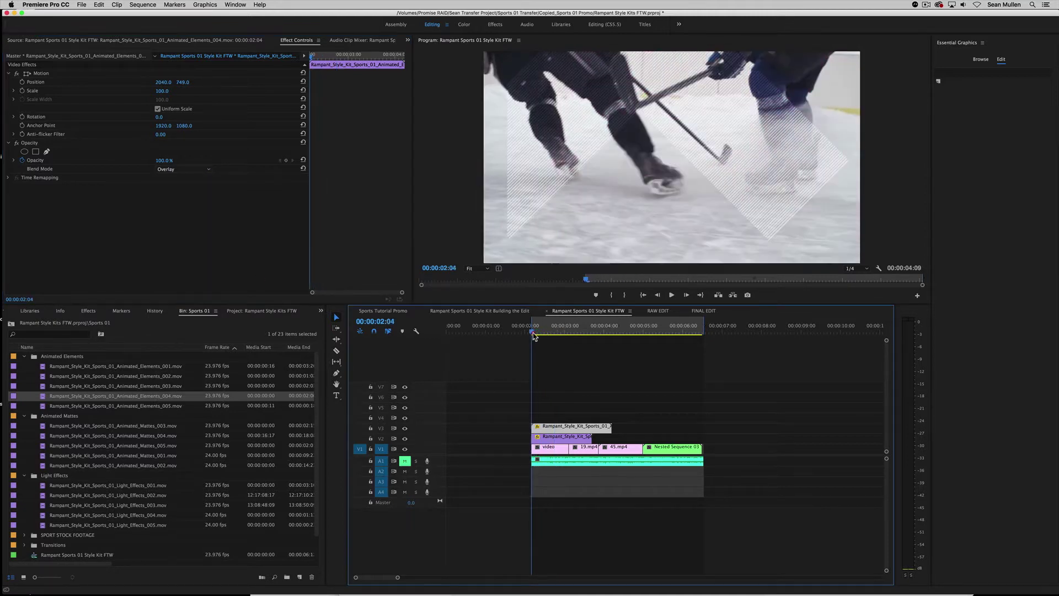
left_click(541, 331)
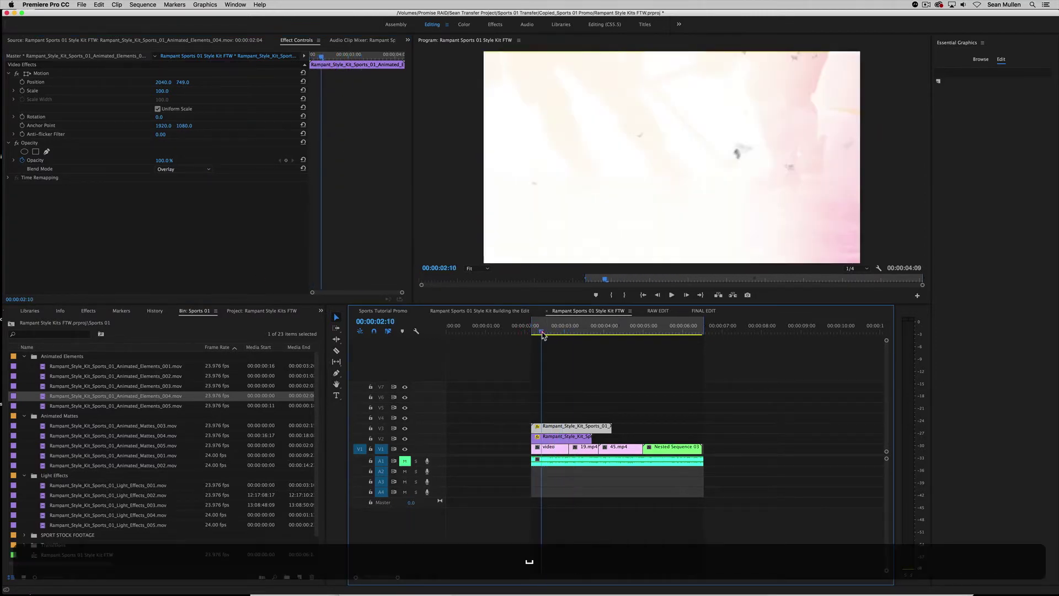
Duplicate the V3 animated element clip onto V4 and apply the Tint effect from Color Correction to the copy.
left_click_drag(553, 428, 559, 419)
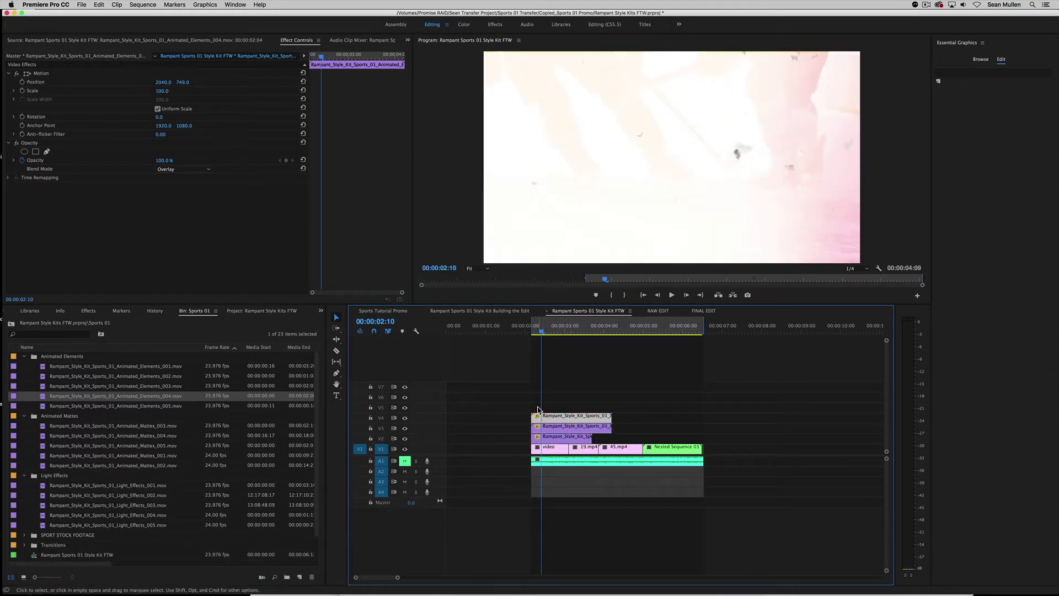
left_click(89, 311)
left_click(8, 366)
left_click(12, 398)
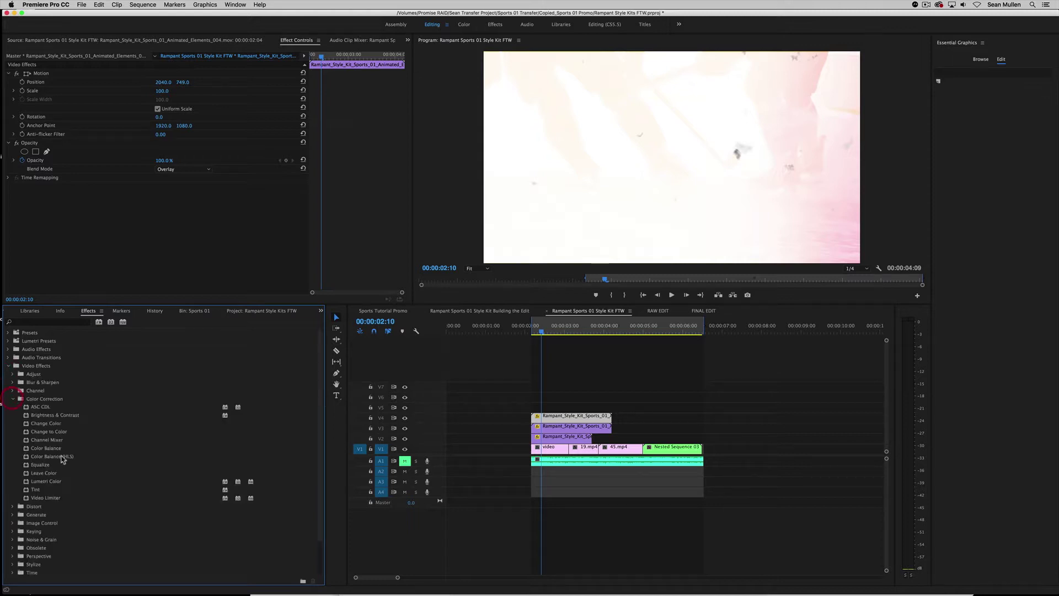
left_click_drag(38, 492, 76, 250)
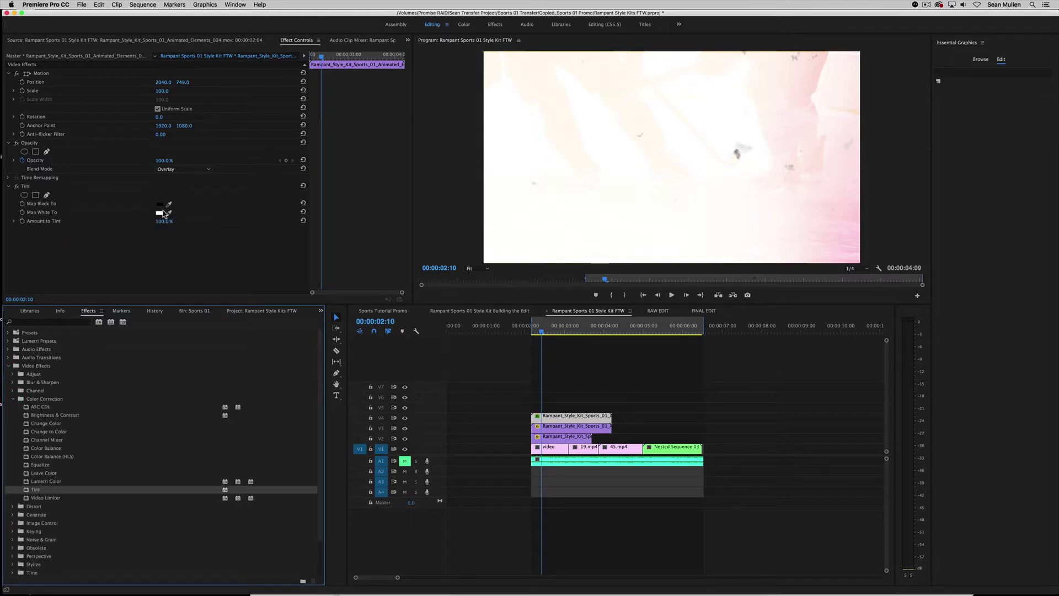
Set the Tint effect's Map White To color to red on the V4 animated element copy.
double_click(574, 425)
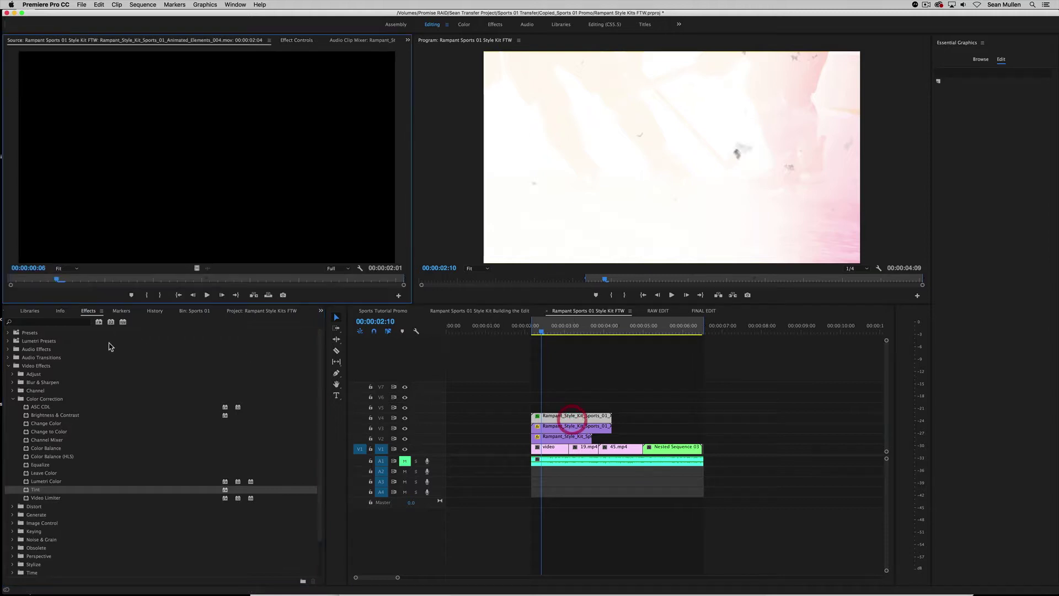
mouse_move(61, 282)
left_mouse_down()
mouse_move(31, 282)
mouse_move(180, 284)
mouse_move(42, 283)
left_mouse_up()
left_click(298, 40)
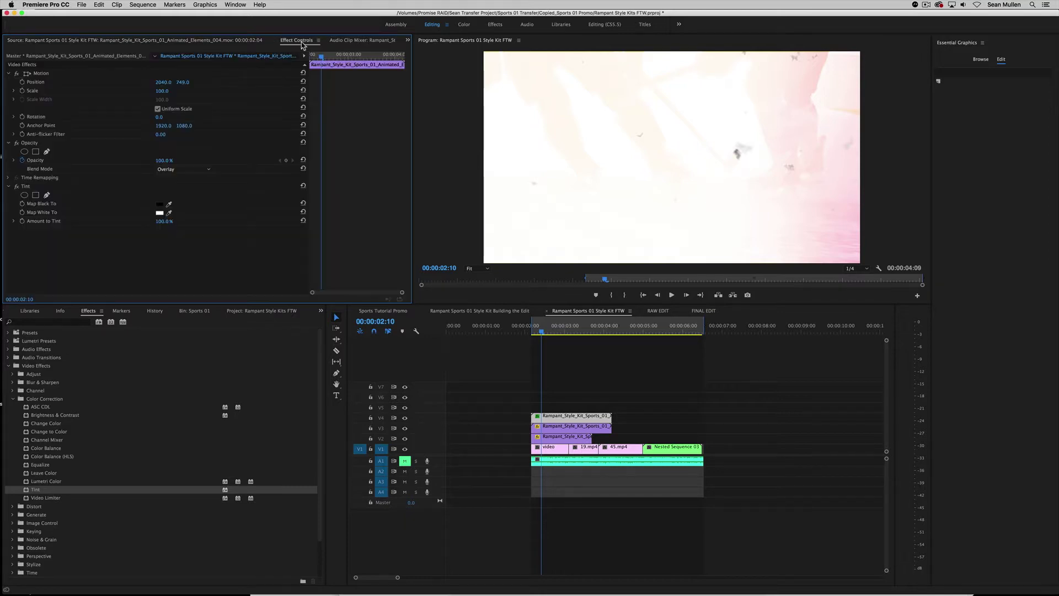
left_click(160, 213)
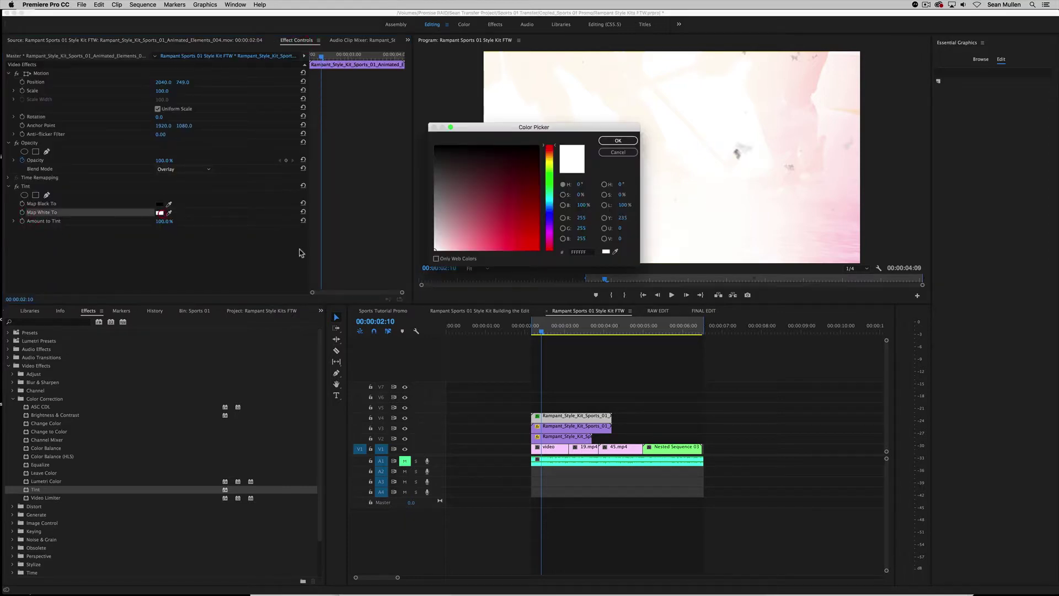
left_click(628, 141)
mouse_move(544, 333)
left_mouse_down()
mouse_move(573, 334)
mouse_move(537, 334)
left_mouse_up()
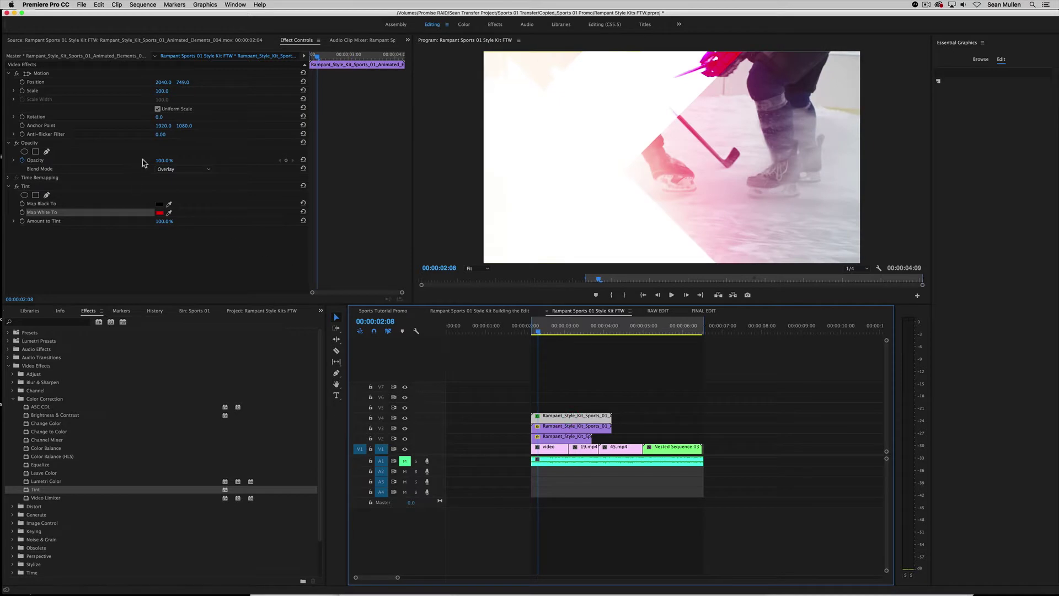
Set the V4 animated element's blend mode to Normal, position to 3705, 749 and scale to 150, checking the result in playback.
left_click(171, 170)
left_click(171, 174)
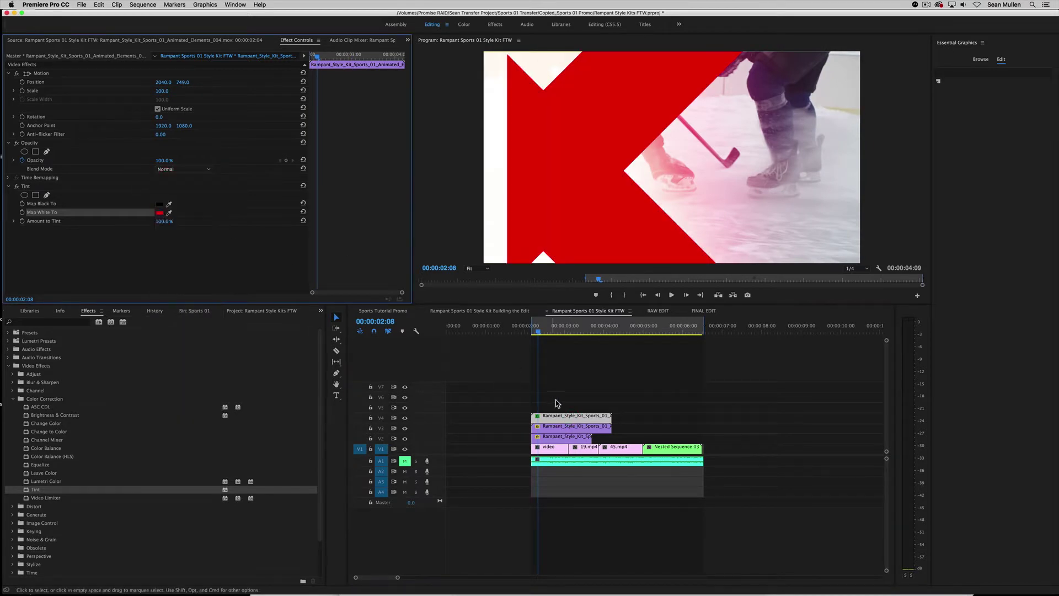
left_click(557, 418)
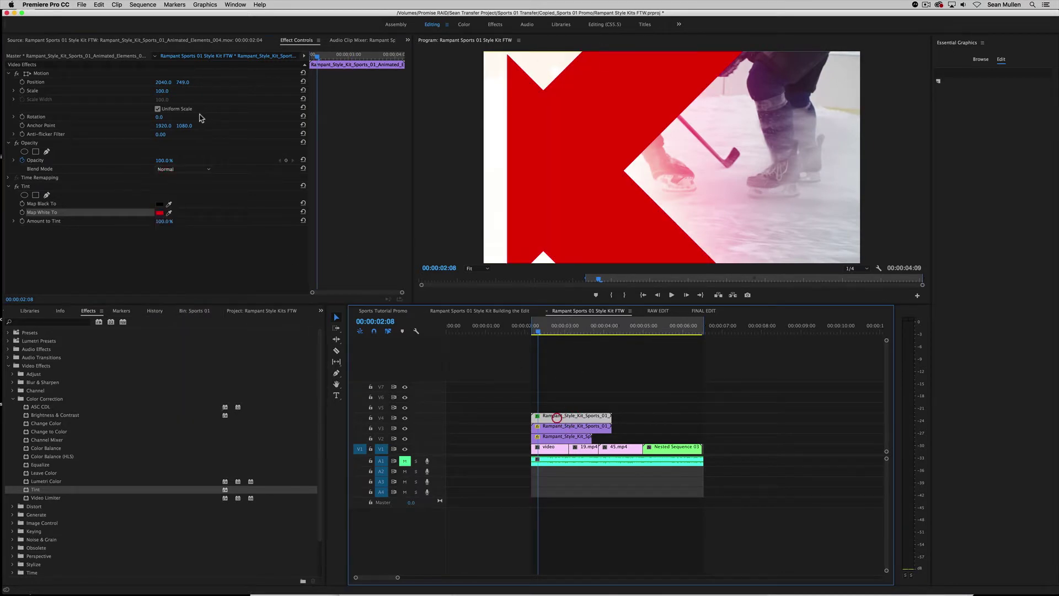
left_click_drag(160, 82, 212, 82)
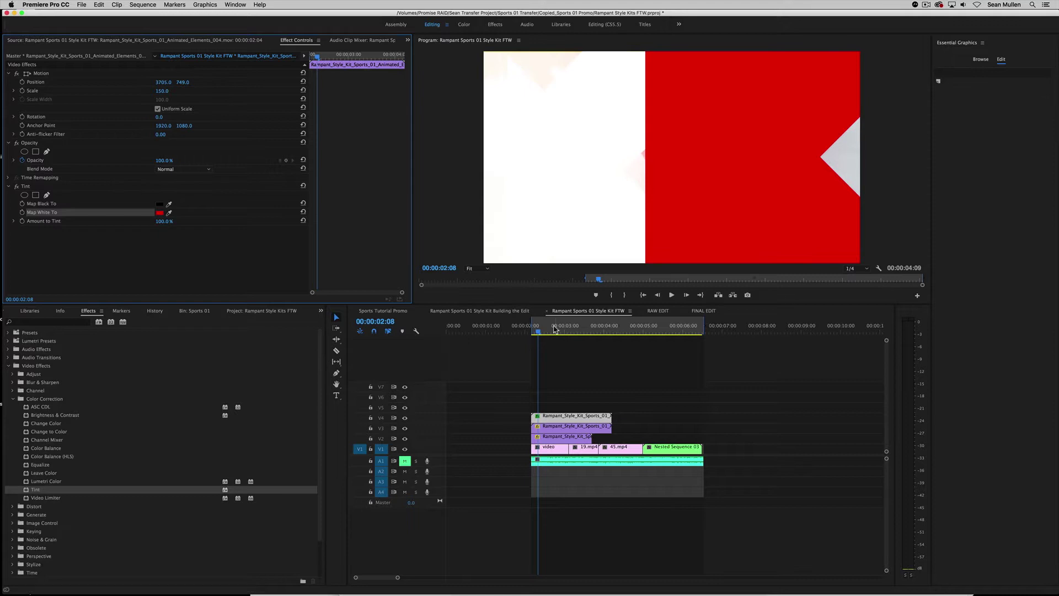
left_click(531, 332)
key("space")
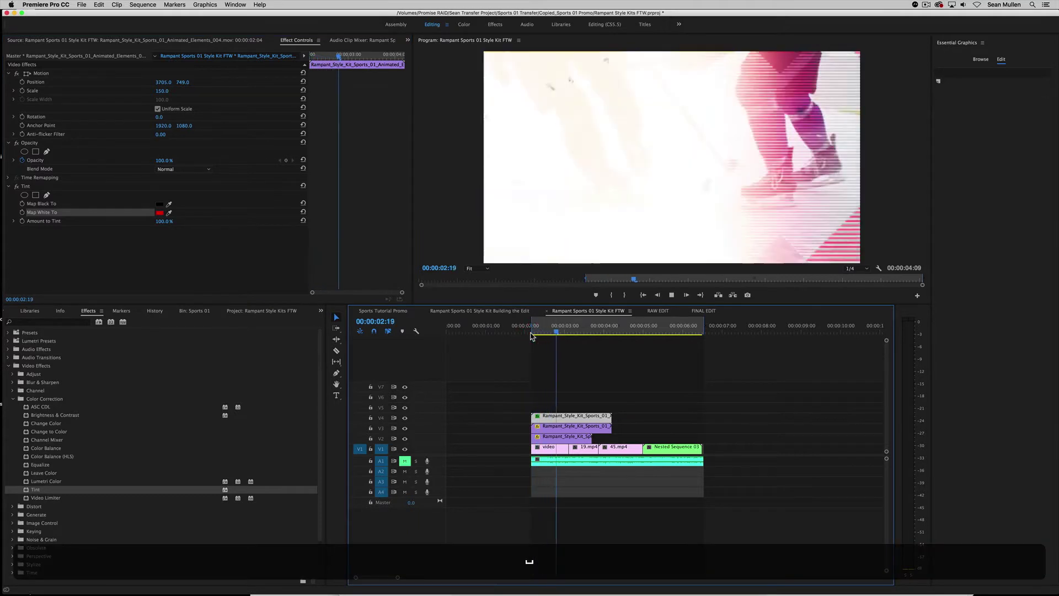
key("space")
left_click(540, 328)
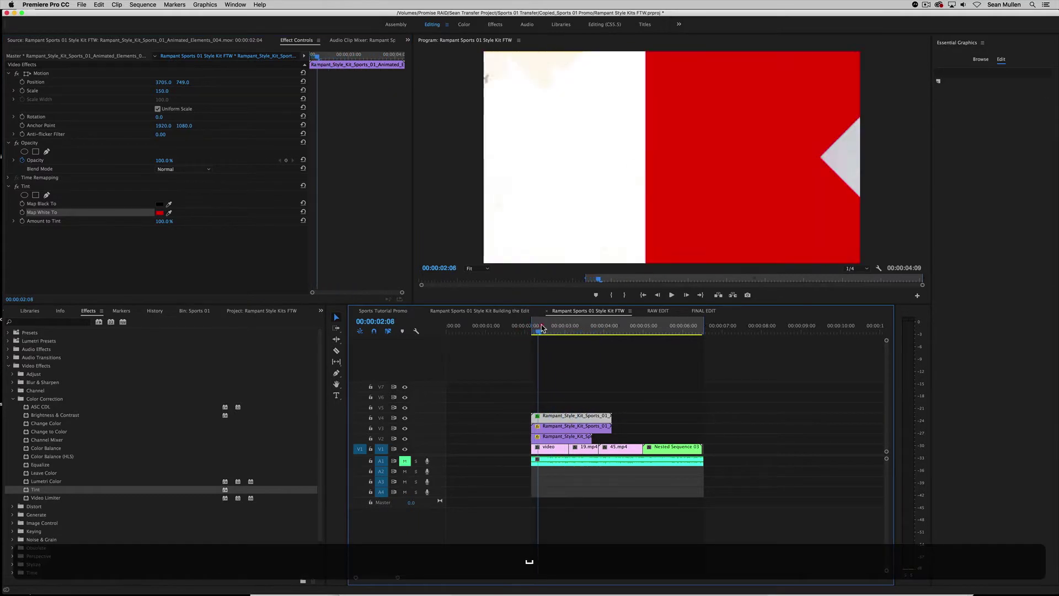
Set the V4 animated element's blend mode to Screen and play back the first hockey shot.
left_click(195, 169)
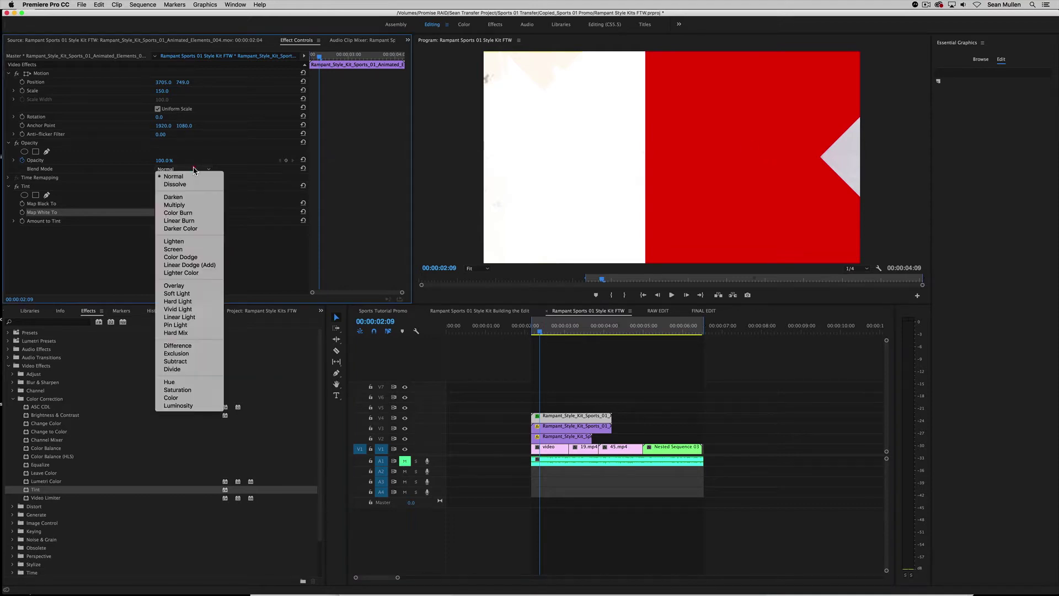
left_click(187, 249)
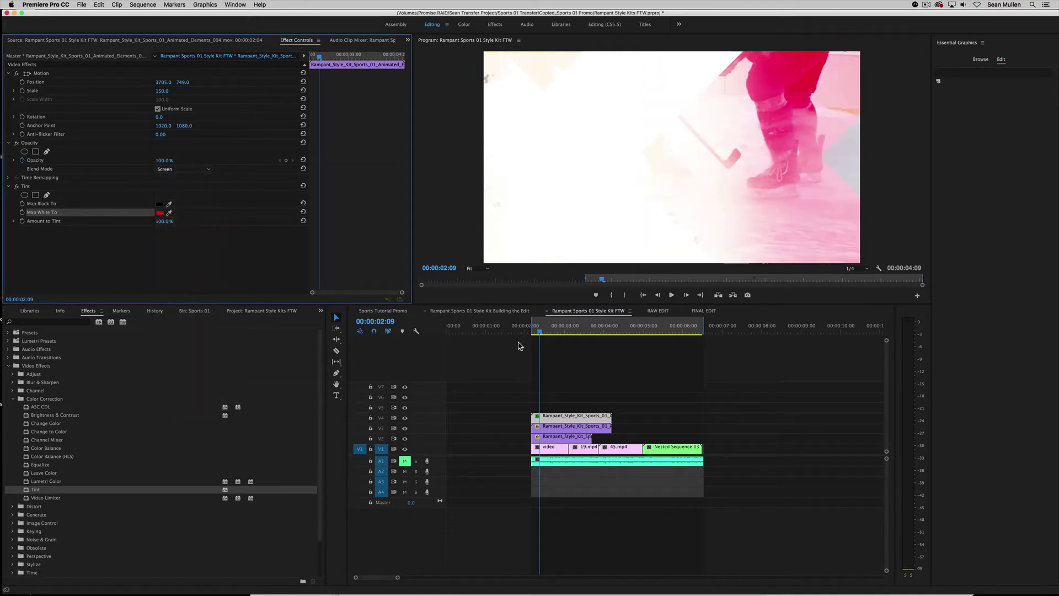
left_click(550, 341)
key("space")
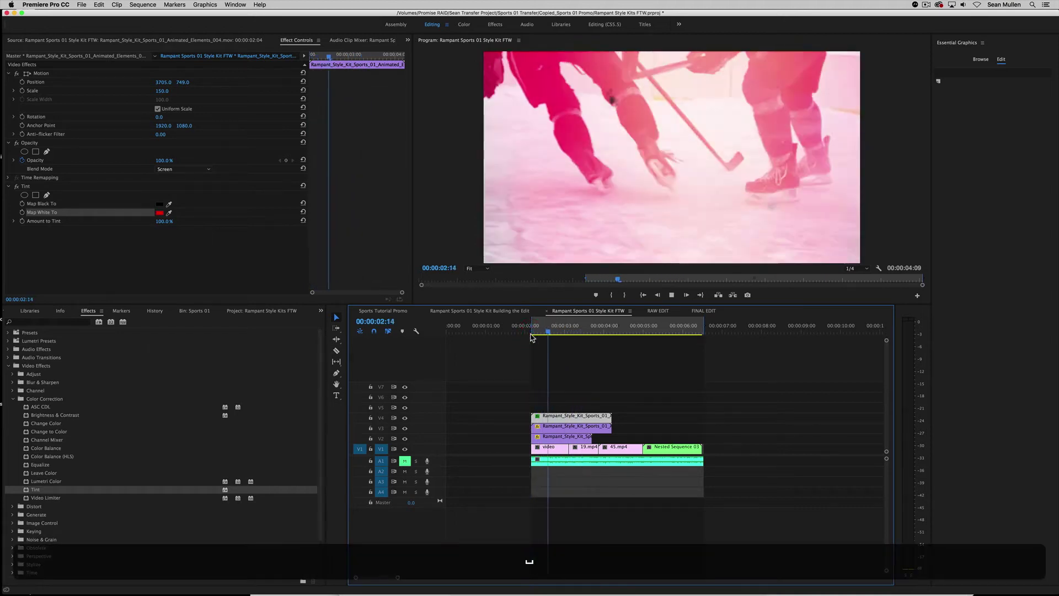
key("space")
Trim the V2, V3 and V4 overlay clips to the end of the first hockey shot and check the cut in playback.
left_click_drag(609, 416, 569, 437)
left_click(565, 332)
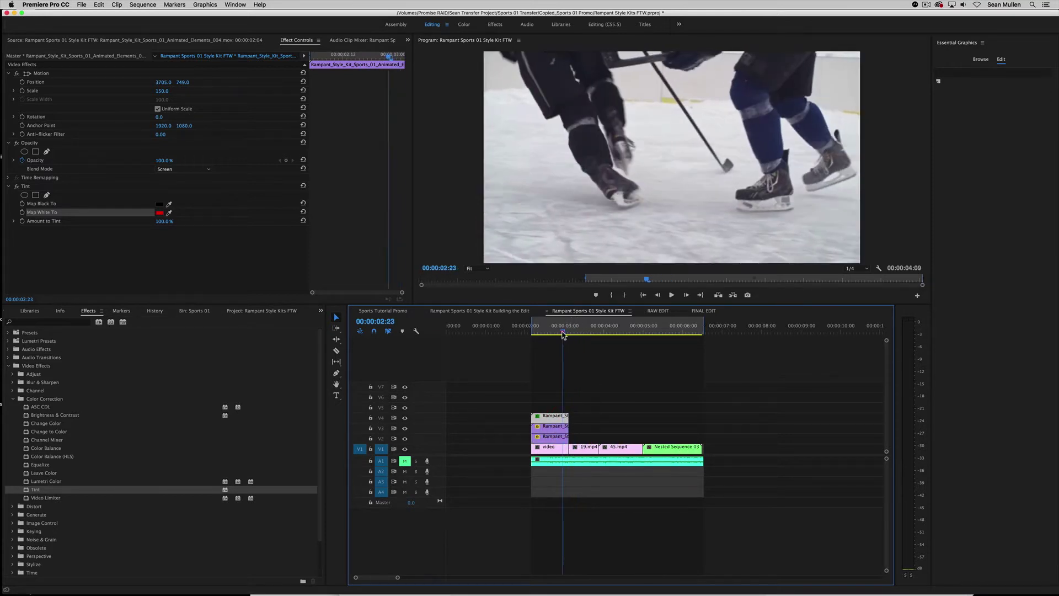
key("space")
Preview Rampant_Style_Kit_Sports_01_Light_Effects_003.mov and place it on V2 at the start of the 19.mp4 clip.
left_click_drag(580, 330, 596, 335)
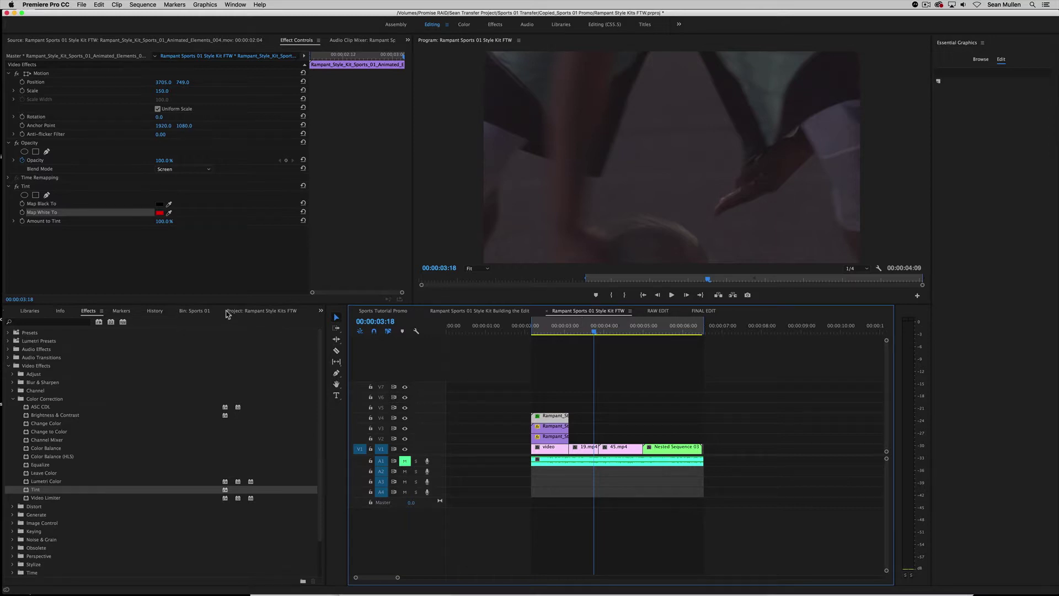
left_click(206, 312)
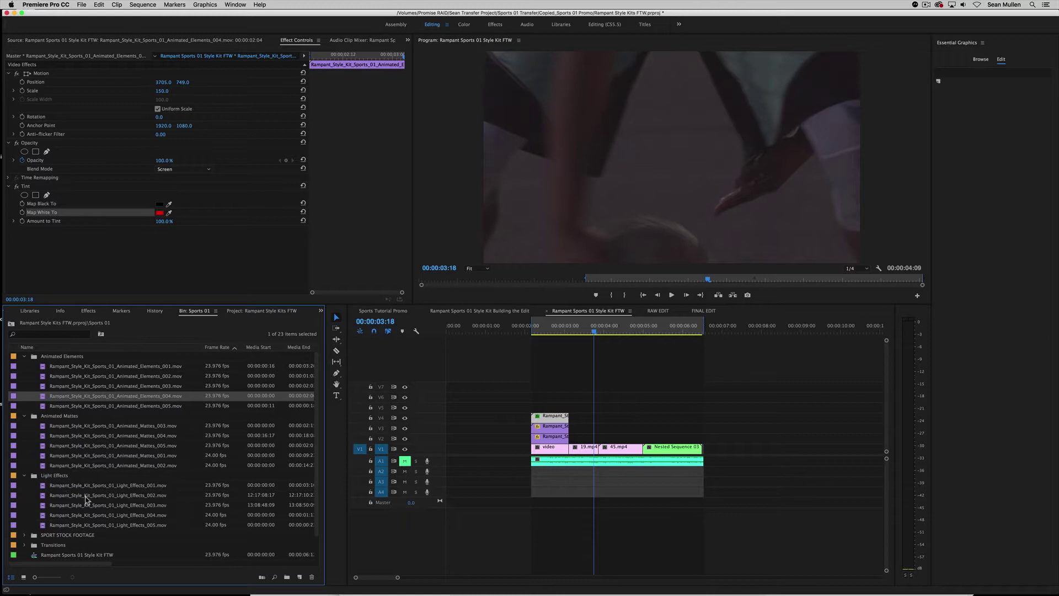
double_click(118, 505)
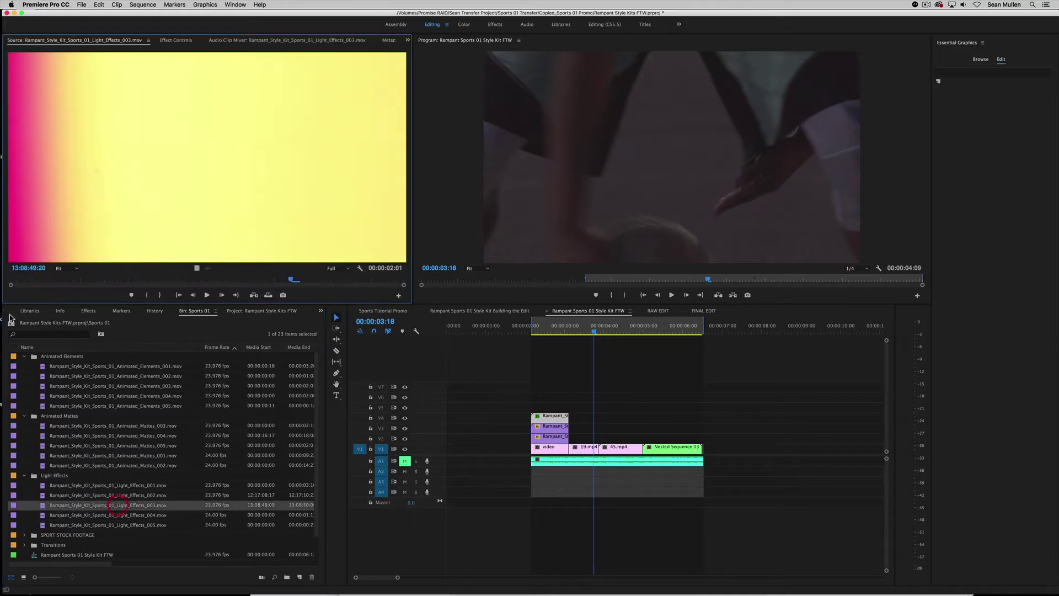
key("space")
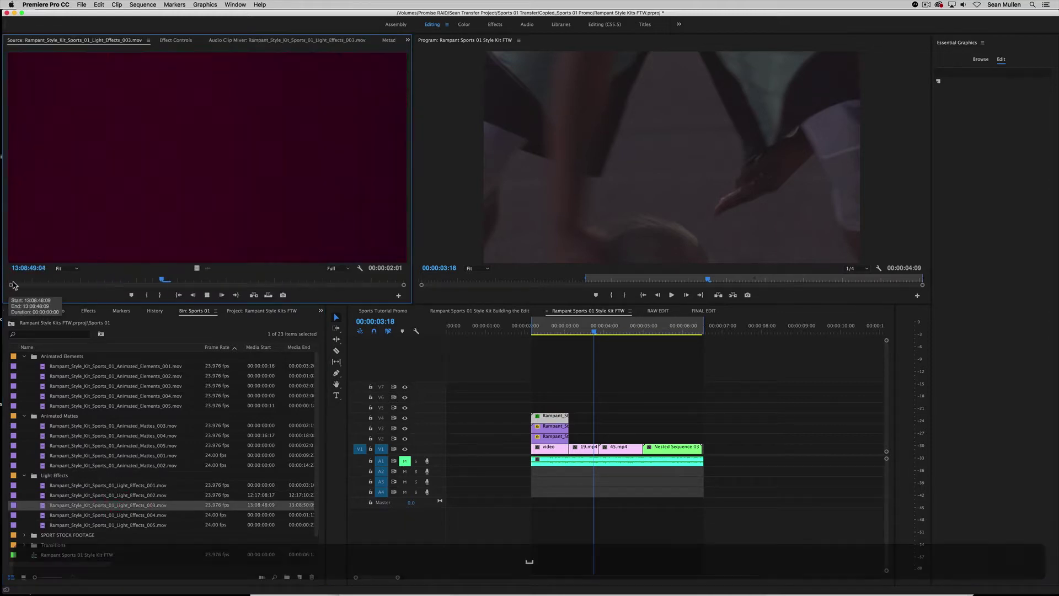
key("space")
left_click_drag(43, 505, 574, 440)
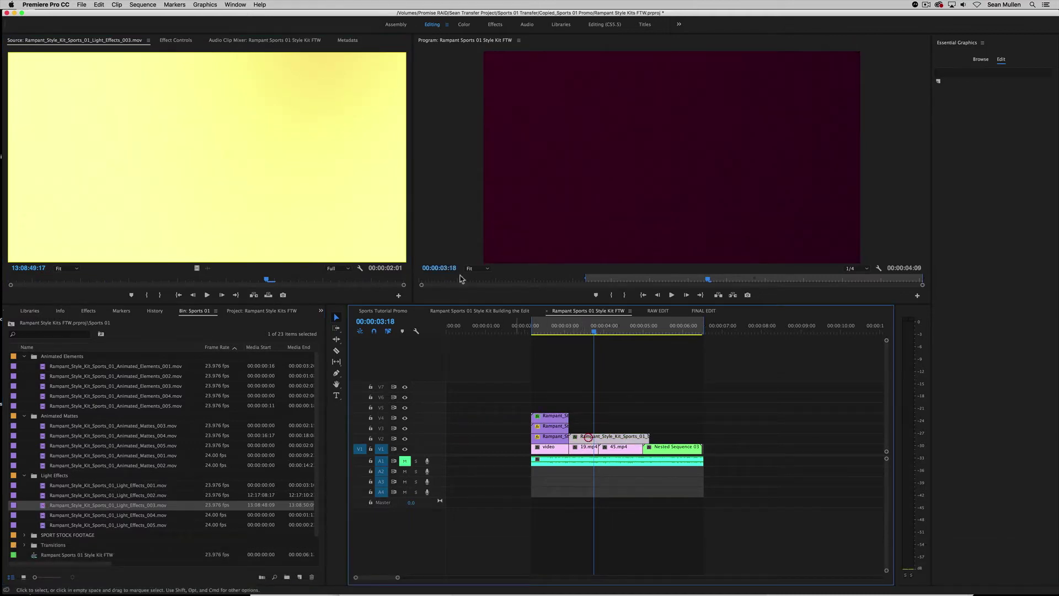
Set the new V2 light effect's blend mode to Screen and play back the transition into the second shot.
left_click(178, 41)
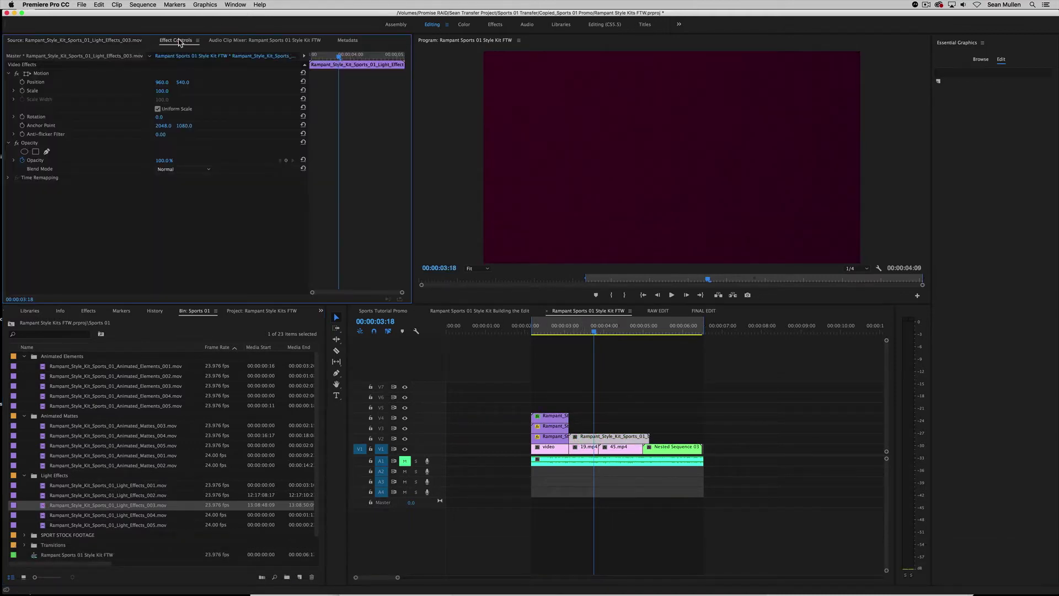
left_click(200, 171)
left_click(193, 249)
left_click_drag(593, 330, 549, 330)
key("space")
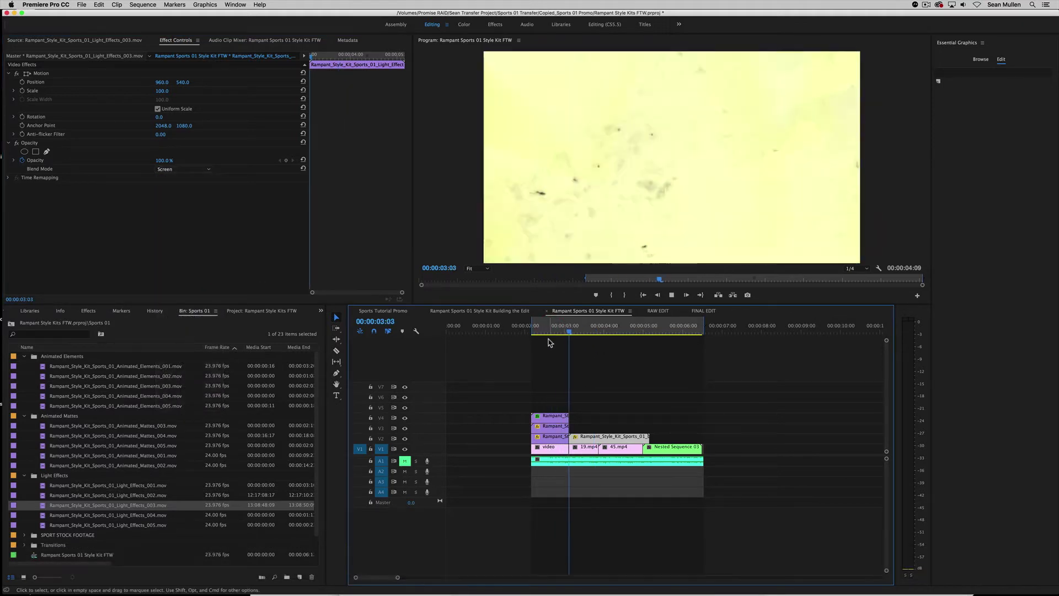
key("space")
Turn off opacity keyframing on the V2 light effect over the second shot, set its opacity to 10%, and check it in playback.
left_click_drag(586, 331, 579, 332)
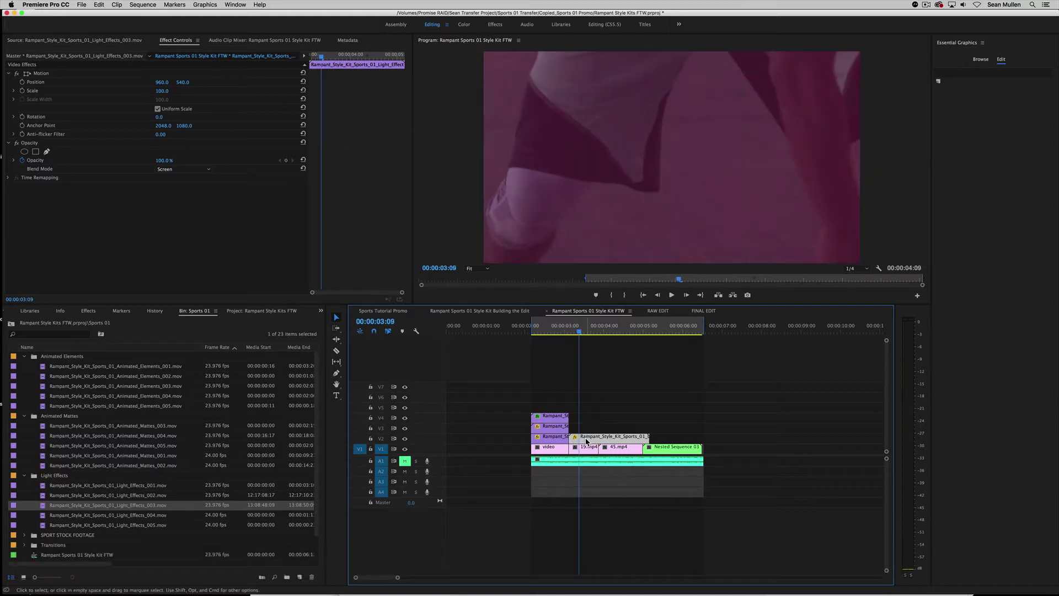
left_click(609, 439)
left_click(23, 160)
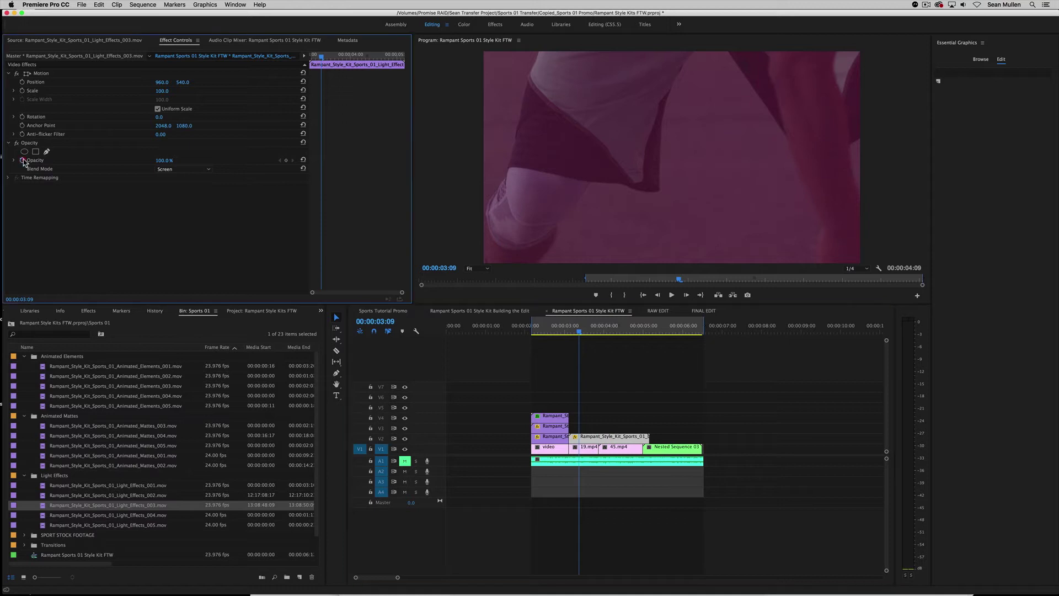
left_click(24, 161)
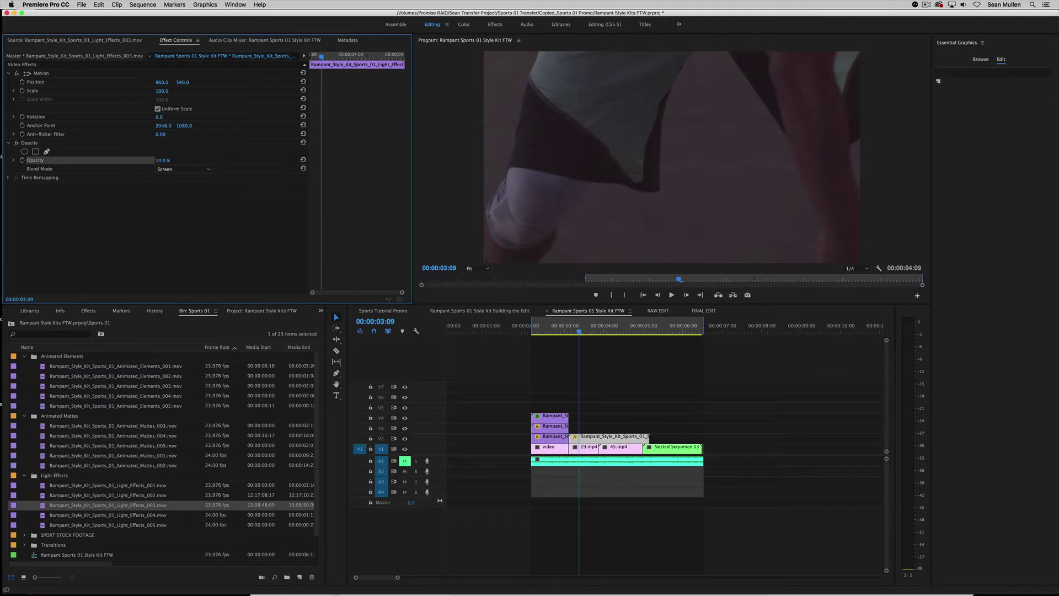
left_click(593, 315)
key("space")
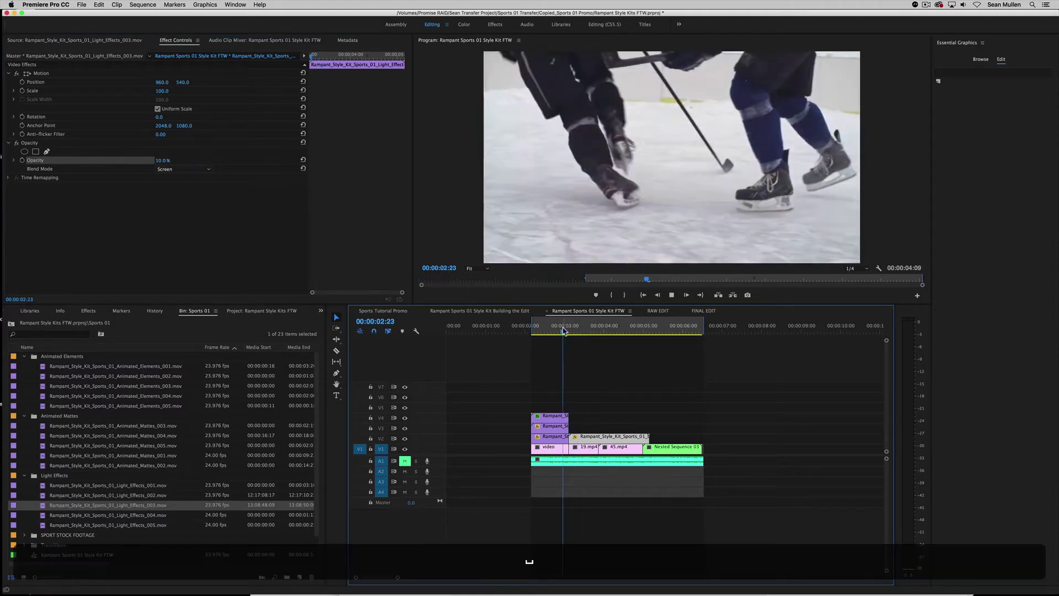
key("space")
Trim the V2 light effect to the end of the 19.mp4 clip and inspect the shot.
left_click_drag(590, 327, 582, 330)
left_click_drag(642, 431, 598, 432)
left_click(579, 331)
left_click_drag(579, 334, 581, 334)
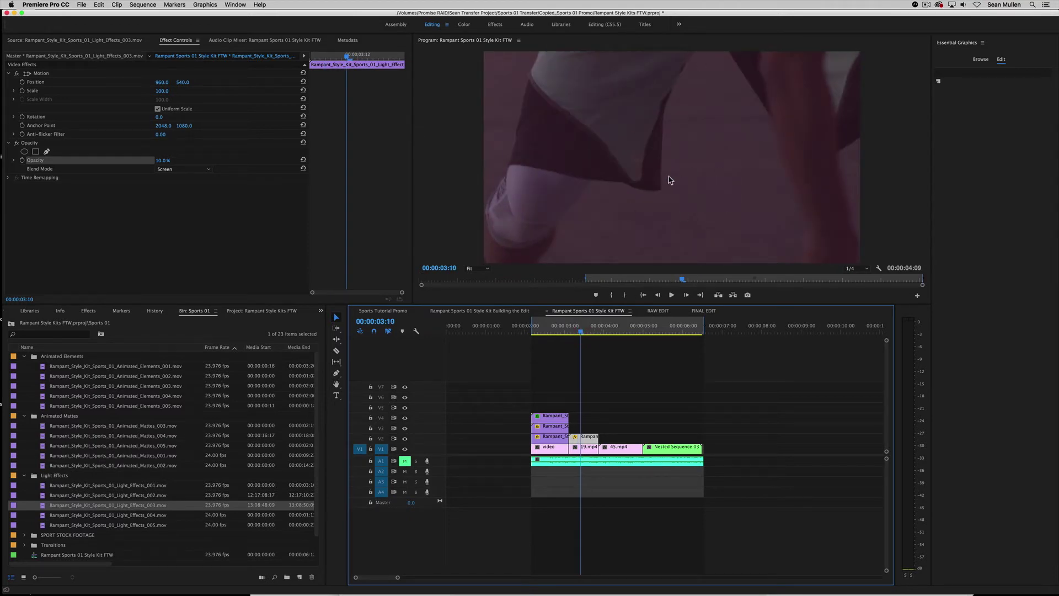
Preview Rampant_Style_Kit_Sports_01_Light_Effects_001.mov, place it on V3 above the second shot, and trim it to the end of 19.mp4.
double_click(129, 486)
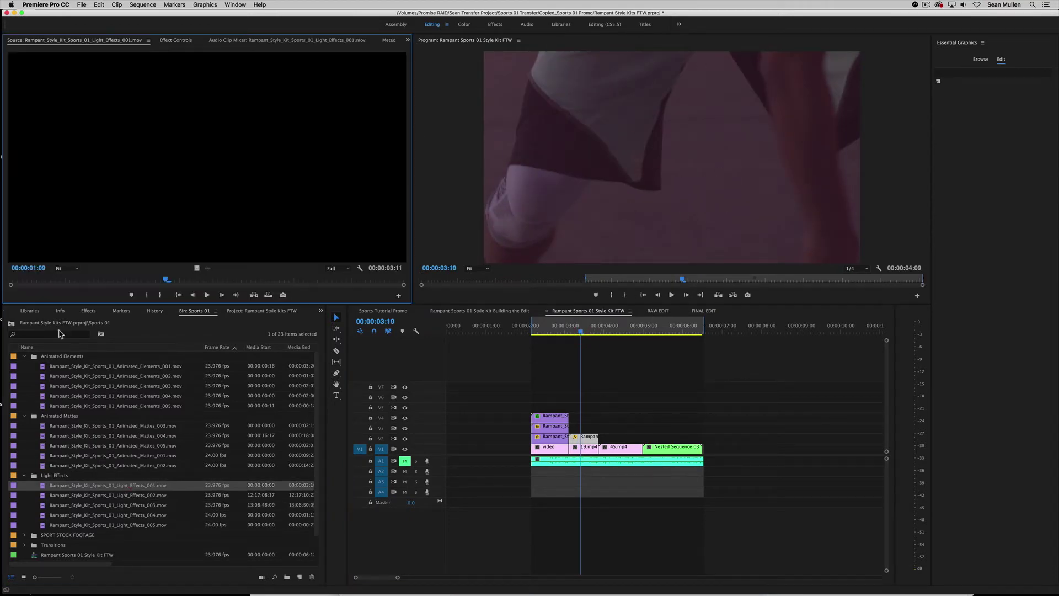
left_click(138, 279)
left_click_drag(142, 217, 587, 428)
left_click_drag(703, 428, 598, 425)
left_click_drag(582, 330, 593, 330)
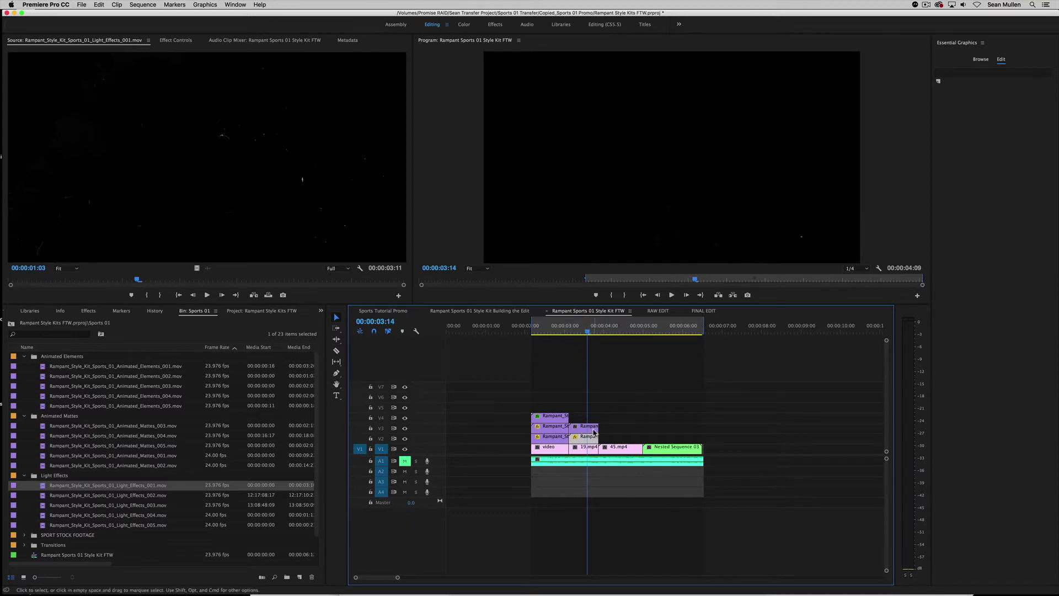
Set the V3 light effect's blend mode to Screen over the second shot and review it in playback.
left_click(175, 40)
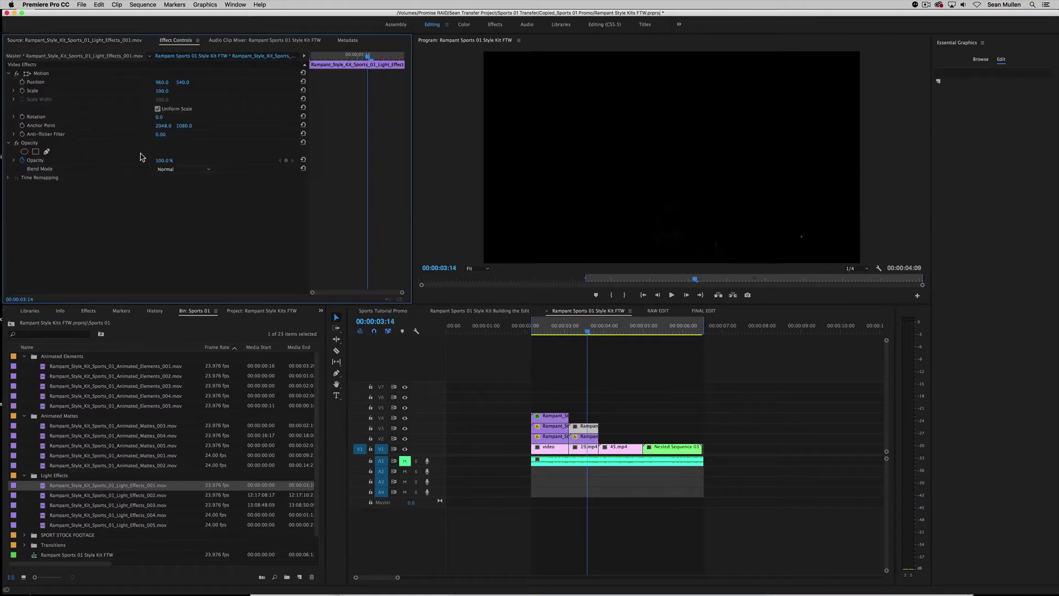
left_click(190, 170)
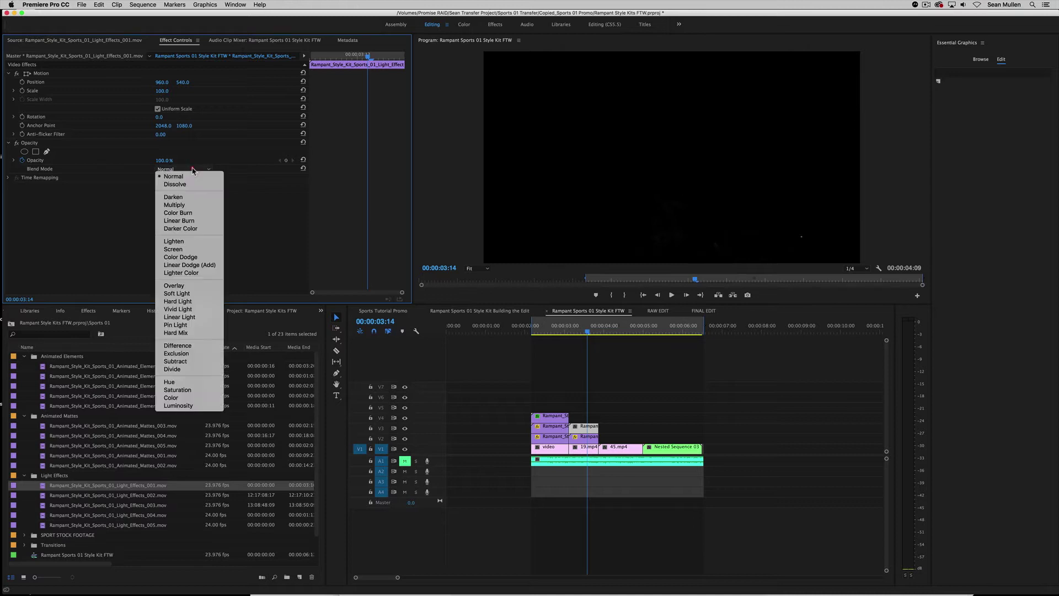
left_click(173, 249)
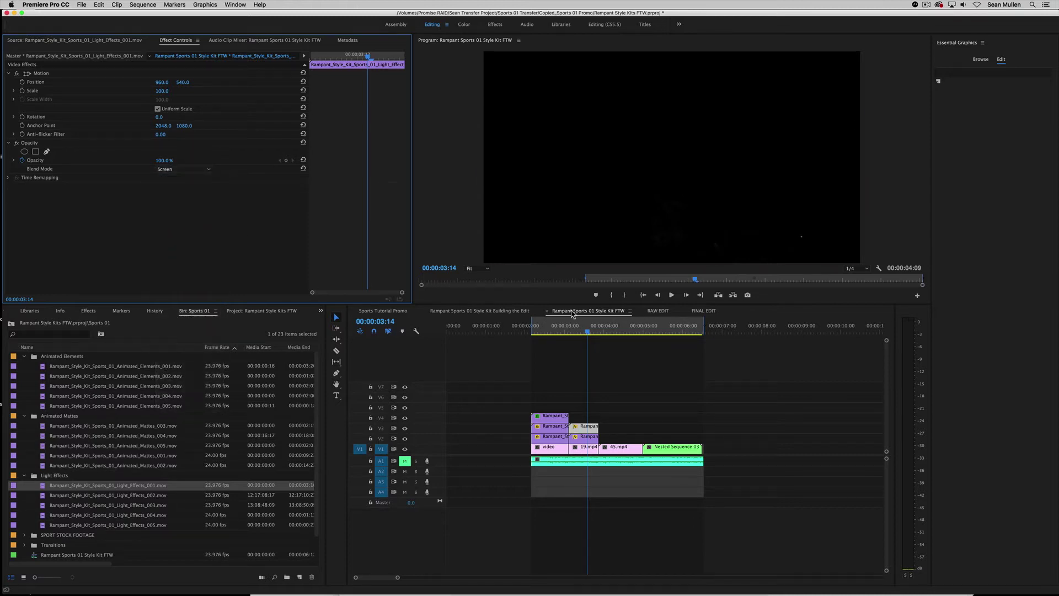
left_click(561, 326)
key("space")
left_click_drag(561, 326, 582, 329)
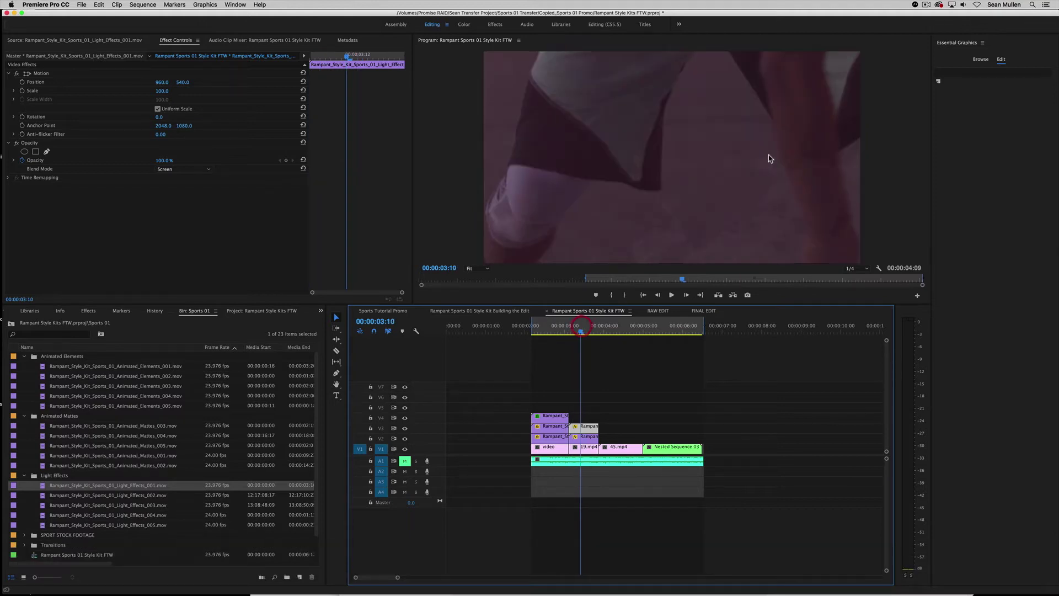
Duplicate the V3 light effect onto V4 and V5, slip the V5 copy to a different part of its footage, and check playback.
left_click_drag(585, 429, 586, 412)
left_click(337, 361)
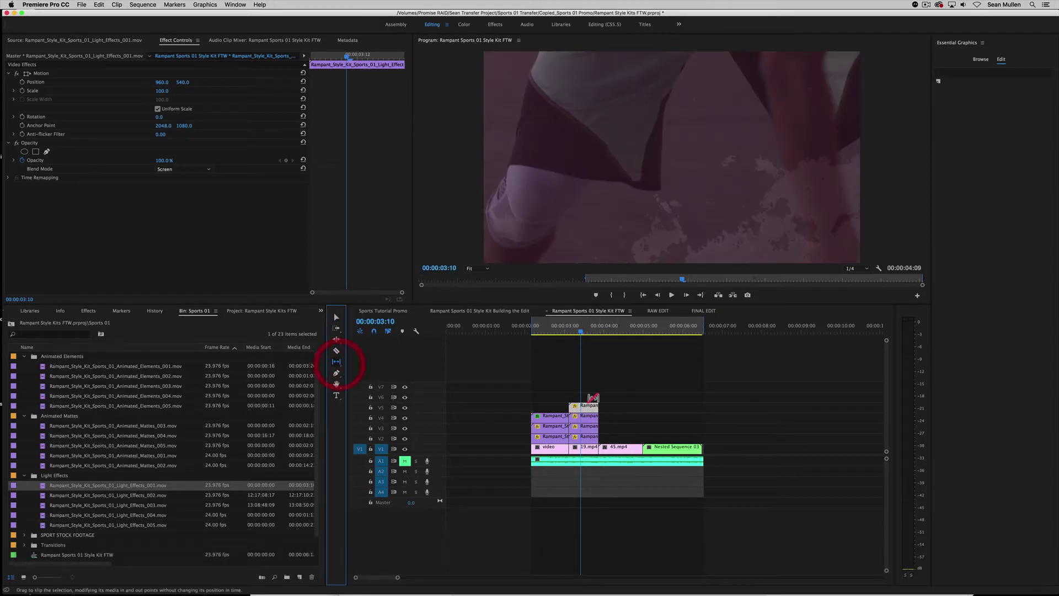
left_click_drag(585, 406, 552, 404)
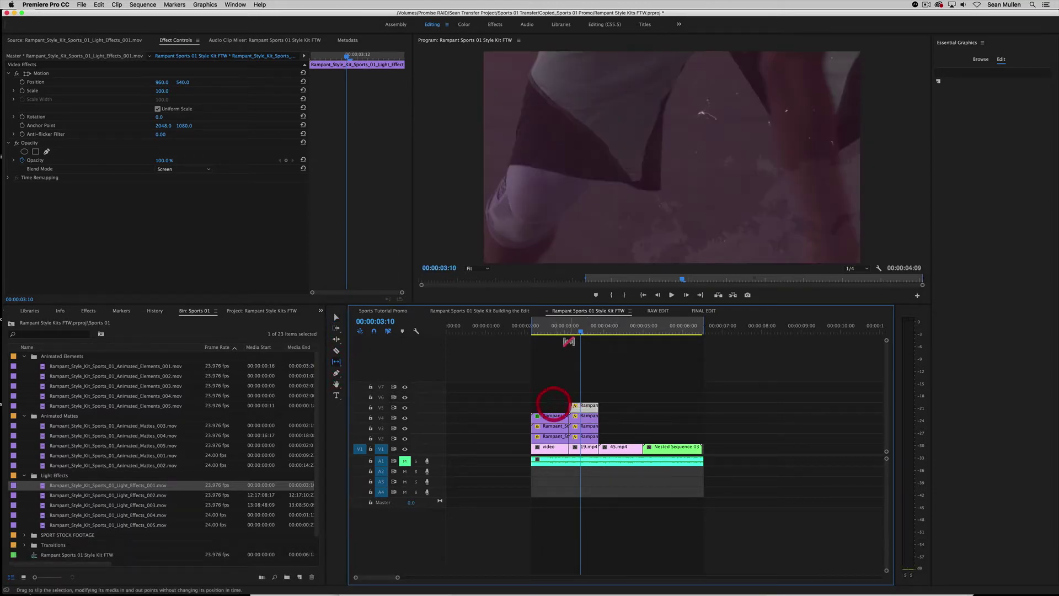
left_click(563, 327)
key("space")
left_click(563, 328)
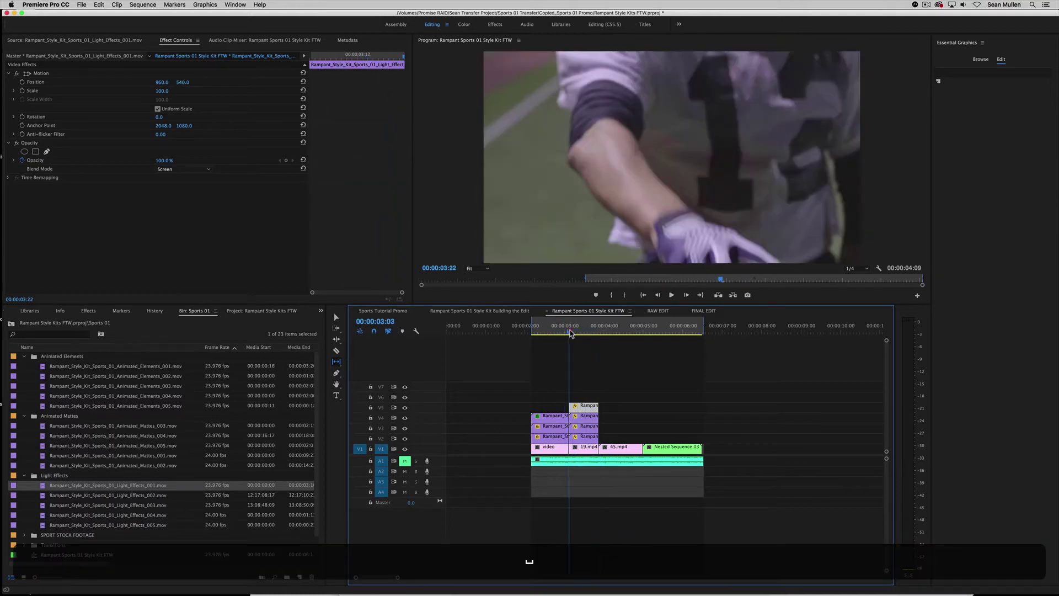
Slip the V3 light effect over the second shot to different source footage and play back the result.
left_click(583, 330)
left_click_drag(584, 425, 569, 423)
left_click(563, 329)
key("space")
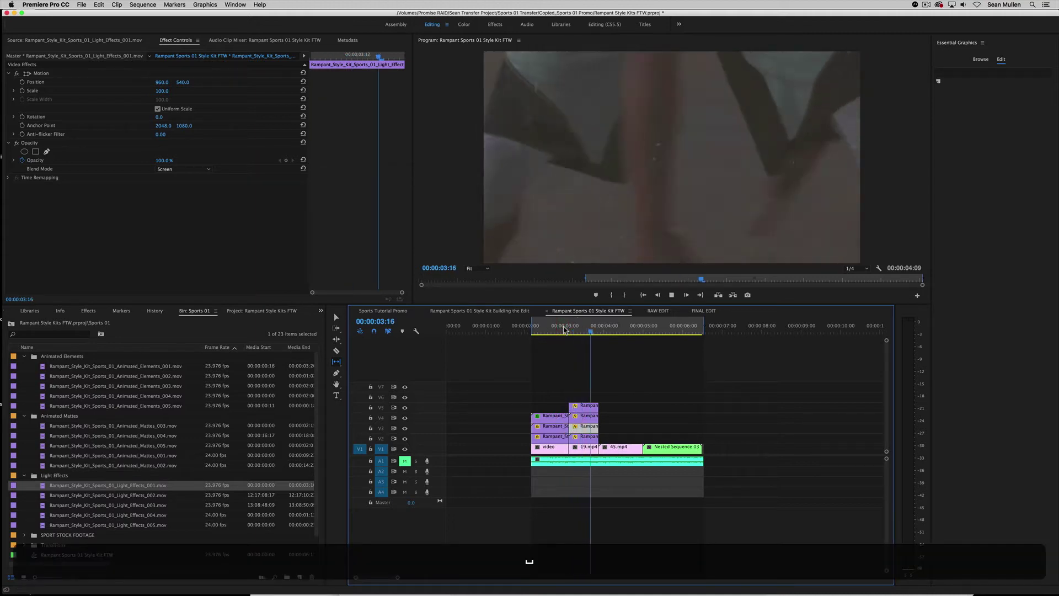
Preview Rampant_Style_Kit_Sports_01_Light_Effects_002.mov and place it on V2 above the third shot, 45.mp4.
key("space")
left_click_drag(594, 332, 621, 335)
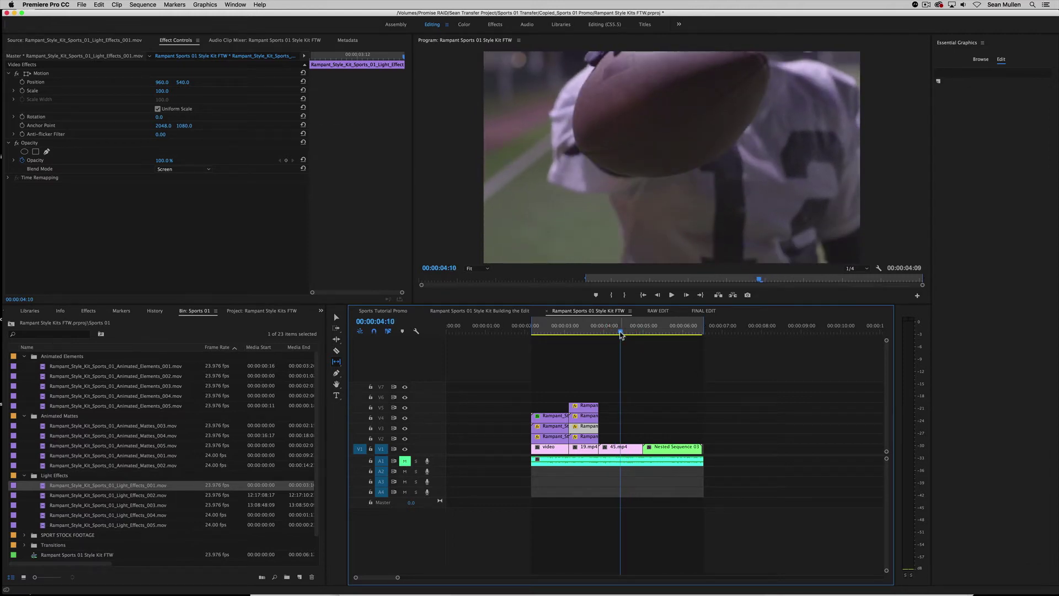
scroll(149, 481, "down", 1)
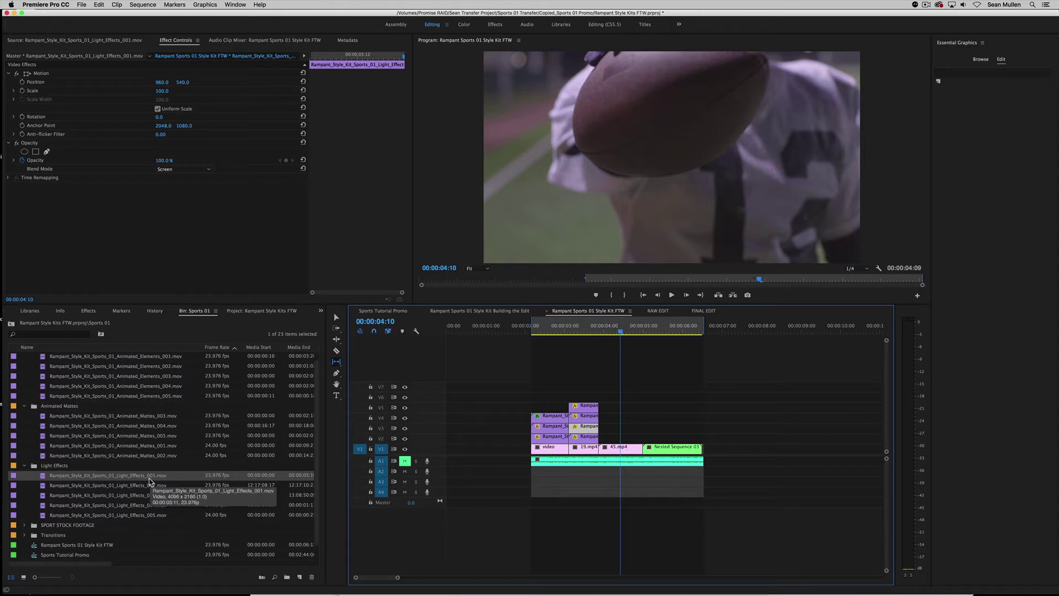
double_click(119, 486)
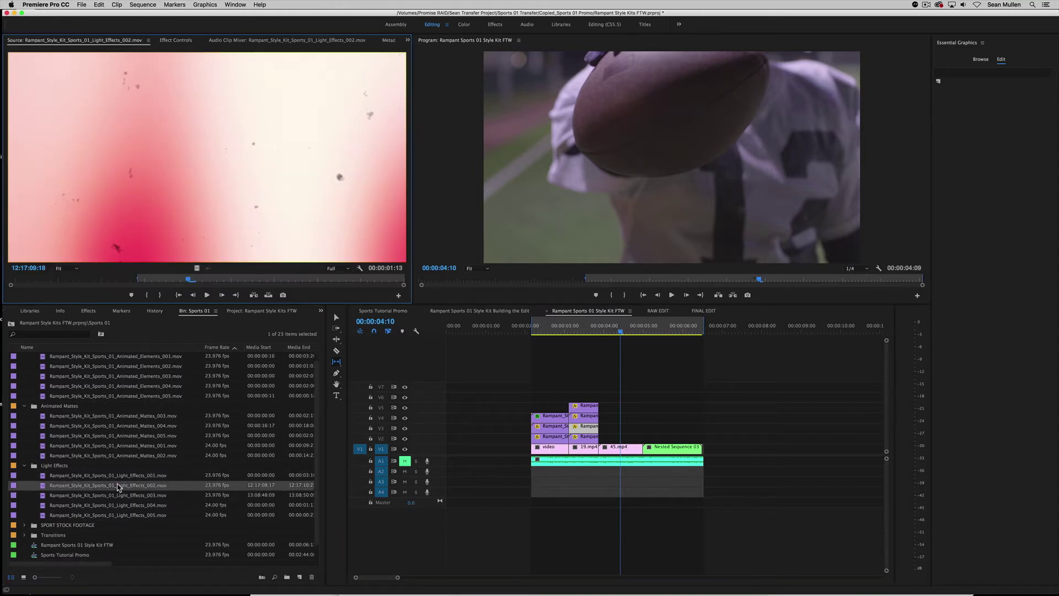
left_click_drag(105, 282, 188, 282)
left_click_drag(189, 245, 615, 439)
left_click(615, 438)
Set the V2 light effect's blend mode to Screen over the third shot and check it in playback.
left_click(178, 40)
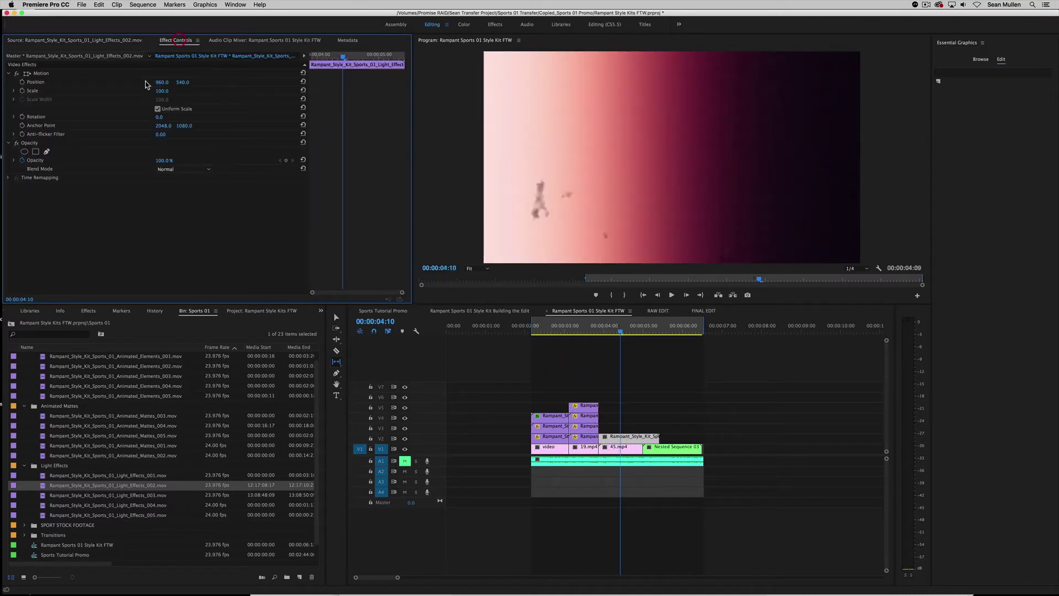
left_click(163, 171)
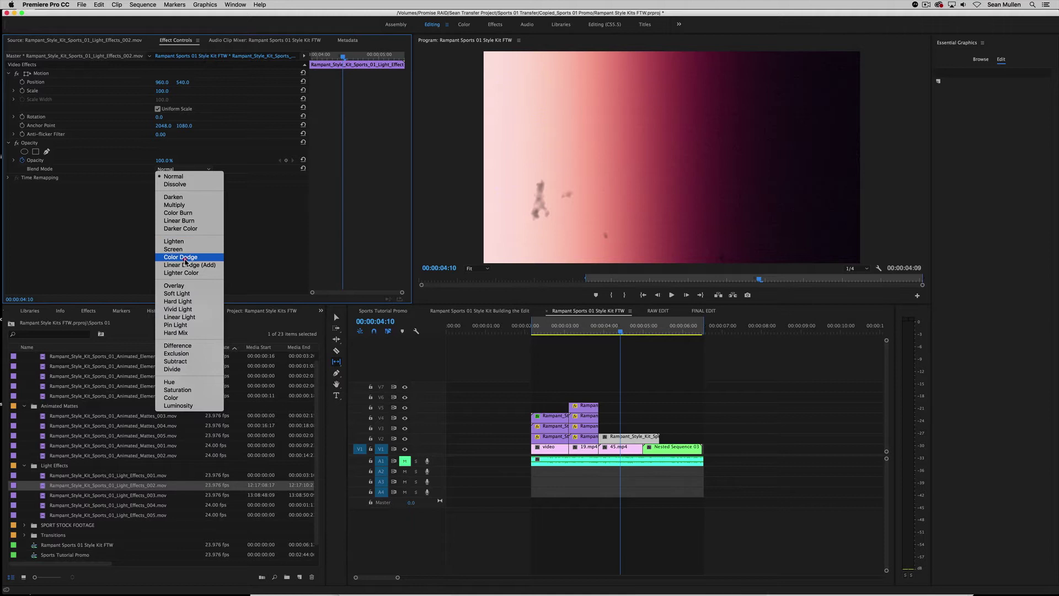
left_click(184, 250)
left_click(336, 317)
left_click(590, 329)
key("space")
key("space")
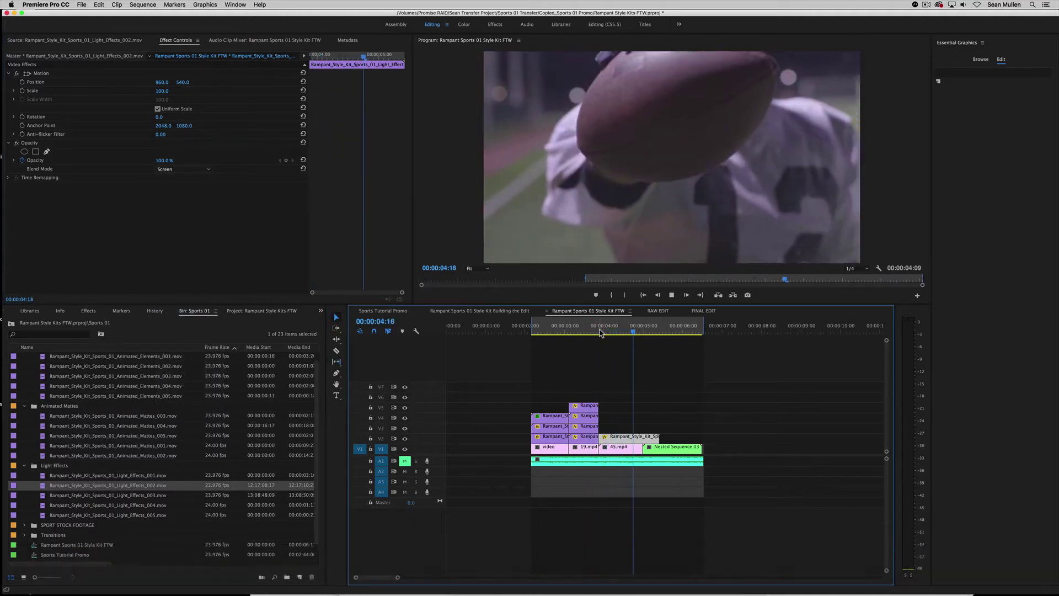
Trim the V2 light effect to the end of 45.mp4 and play back the third shot.
left_click_drag(662, 435, 643, 436)
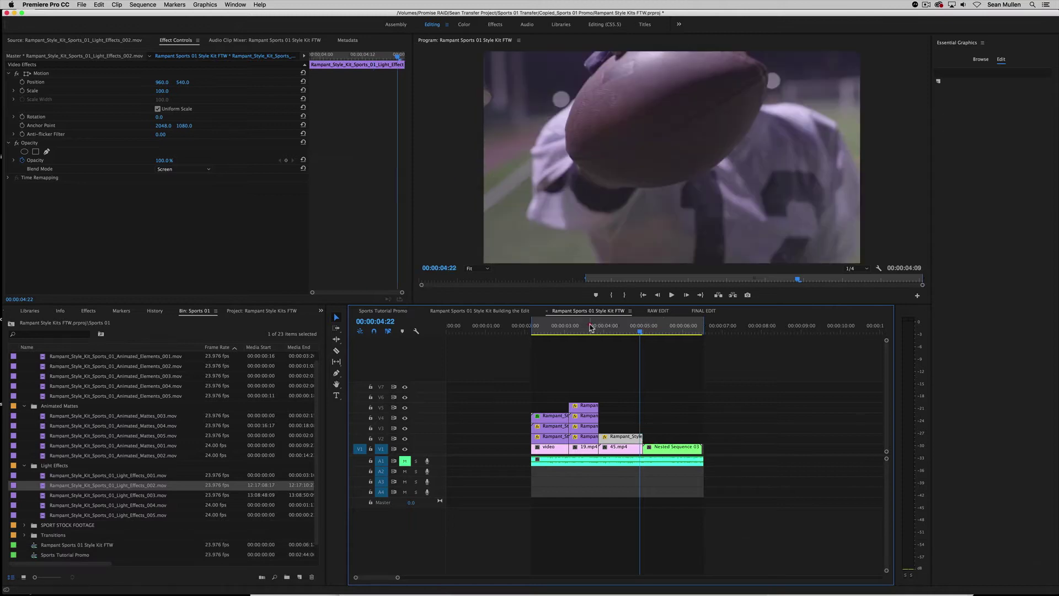
left_click(590, 328)
key("space")
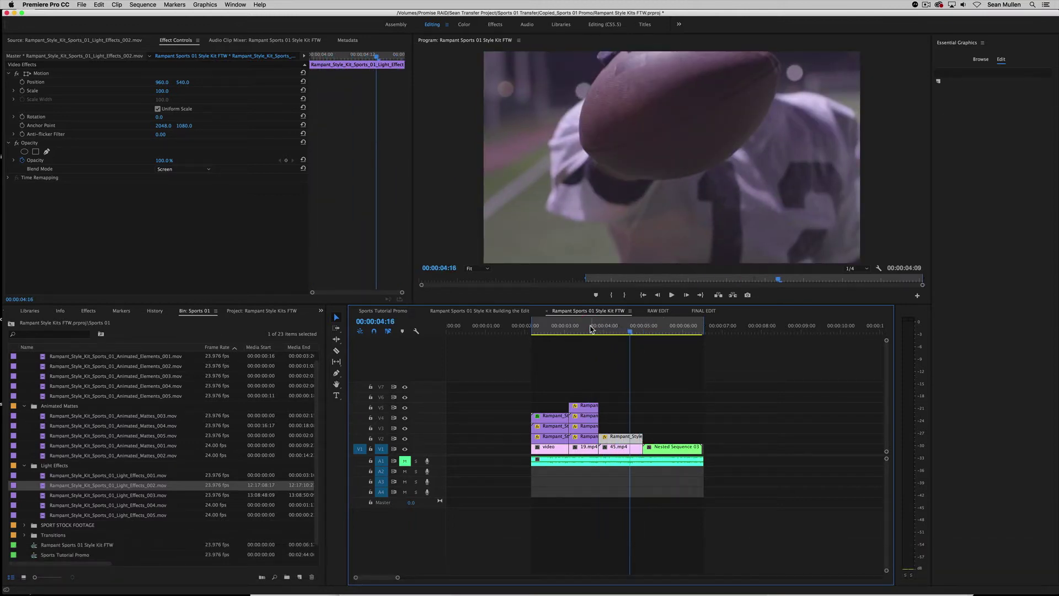
Layer Rampant_Style_Kit_Sports_01_Light_Effects_001.mov on V3 over 45.mp4, matching its end, with blend mode Screen, and review it.
double_click(131, 475)
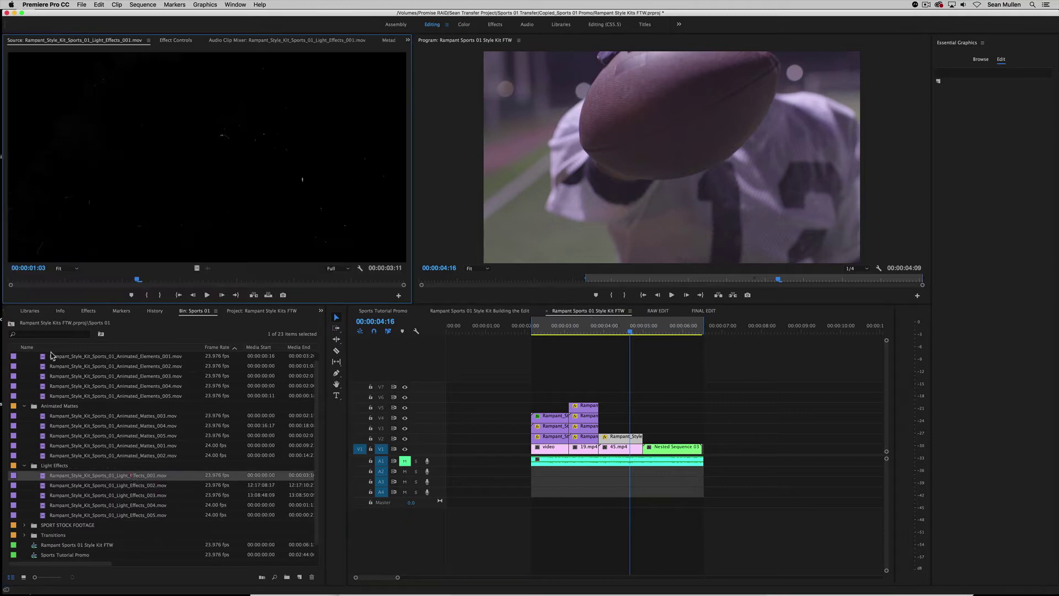
left_click_drag(45, 480, 626, 428)
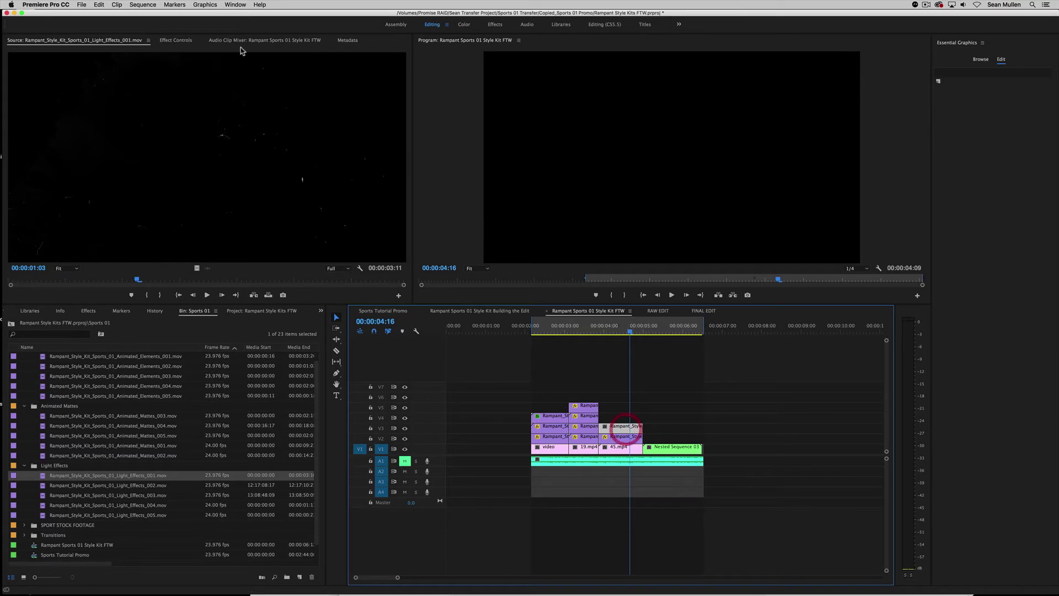
left_click(175, 40)
left_click(184, 170)
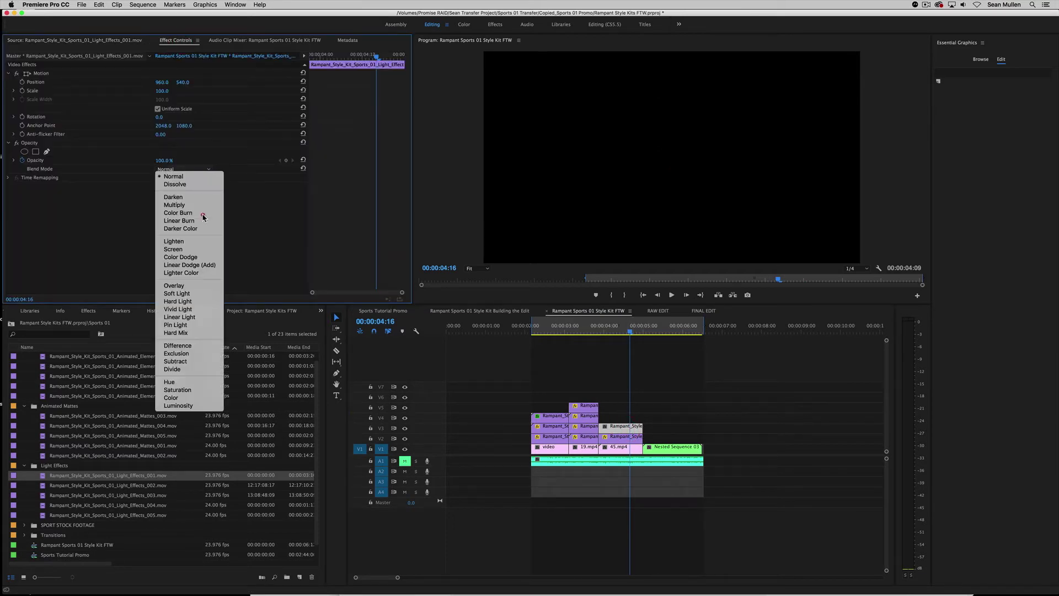
left_click(202, 249)
left_click(578, 338)
key("space")
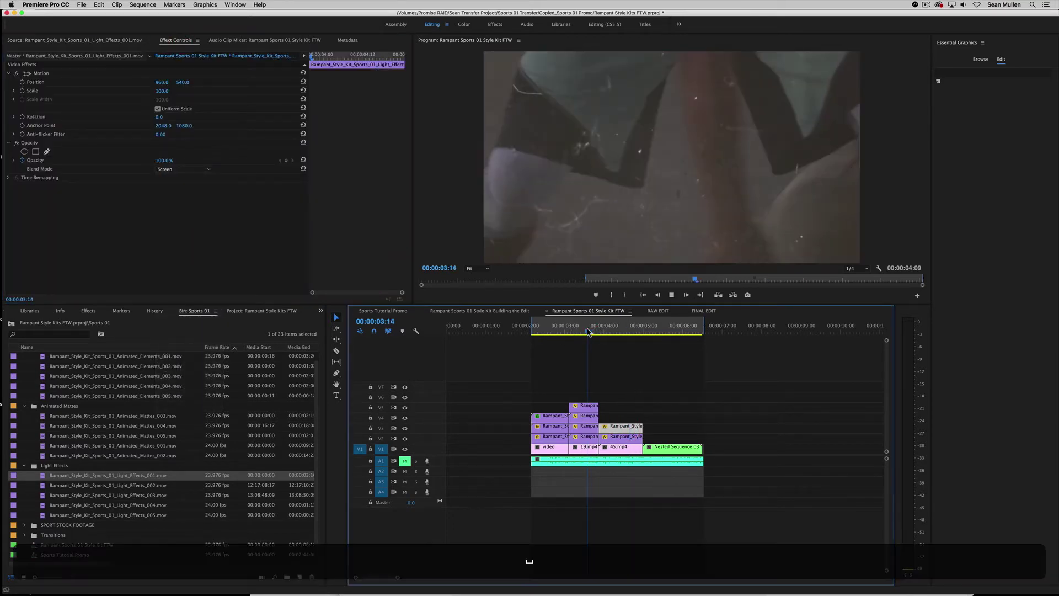
left_click(614, 331)
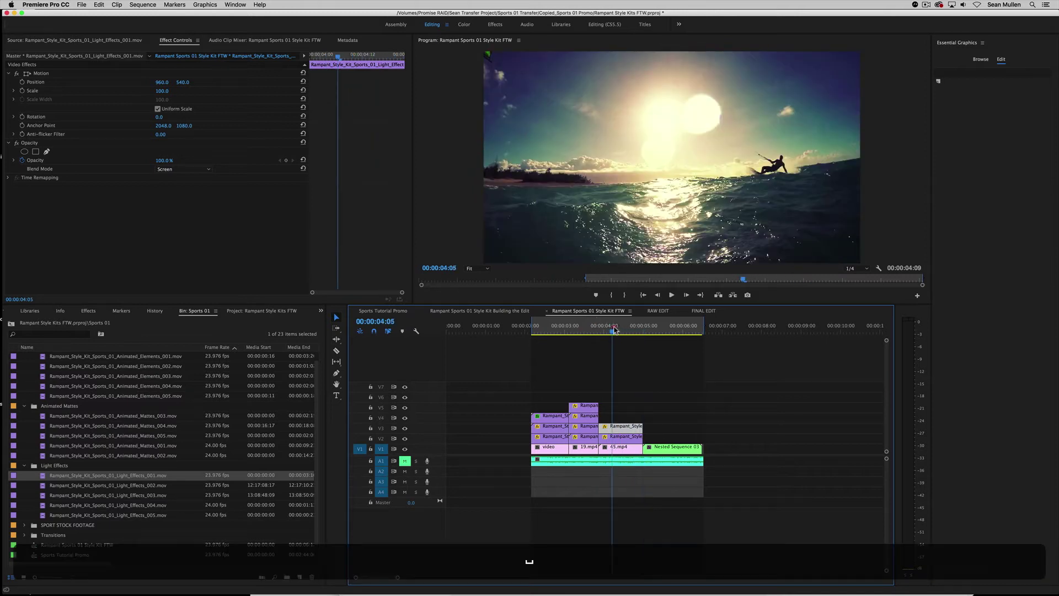
left_click_drag(614, 331, 619, 331)
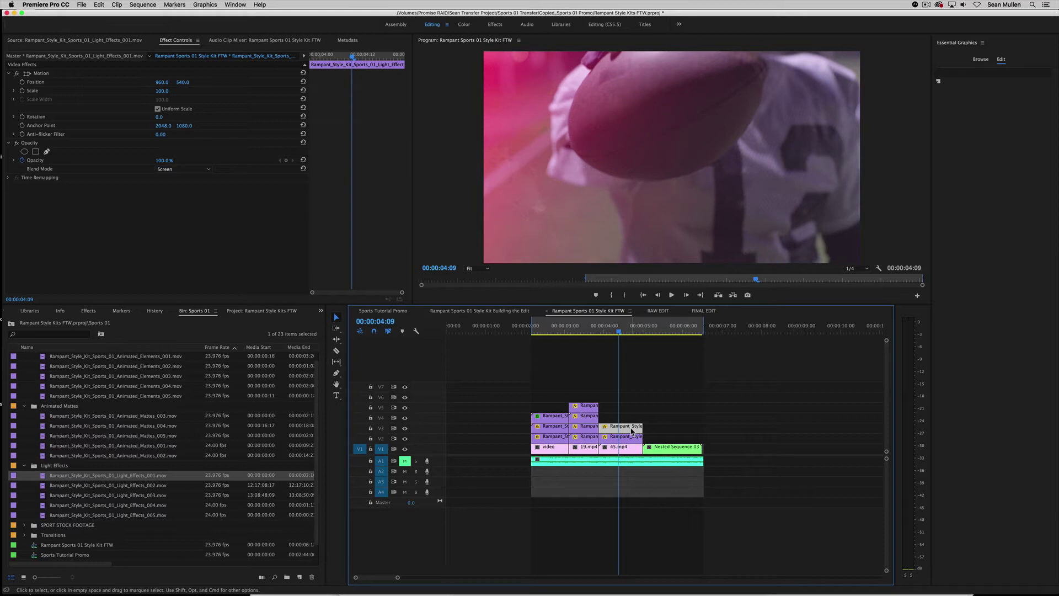
Switch the V3 light effect over the third shot to Normal blending and reduce its scale to 55.
left_click_drag(162, 94, 153, 94)
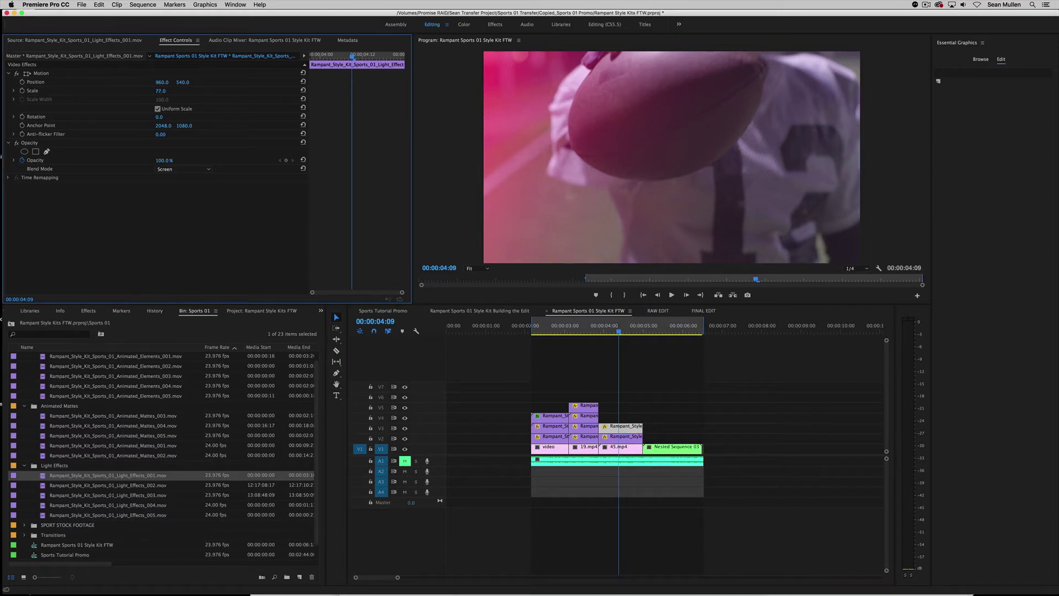
left_click(193, 169)
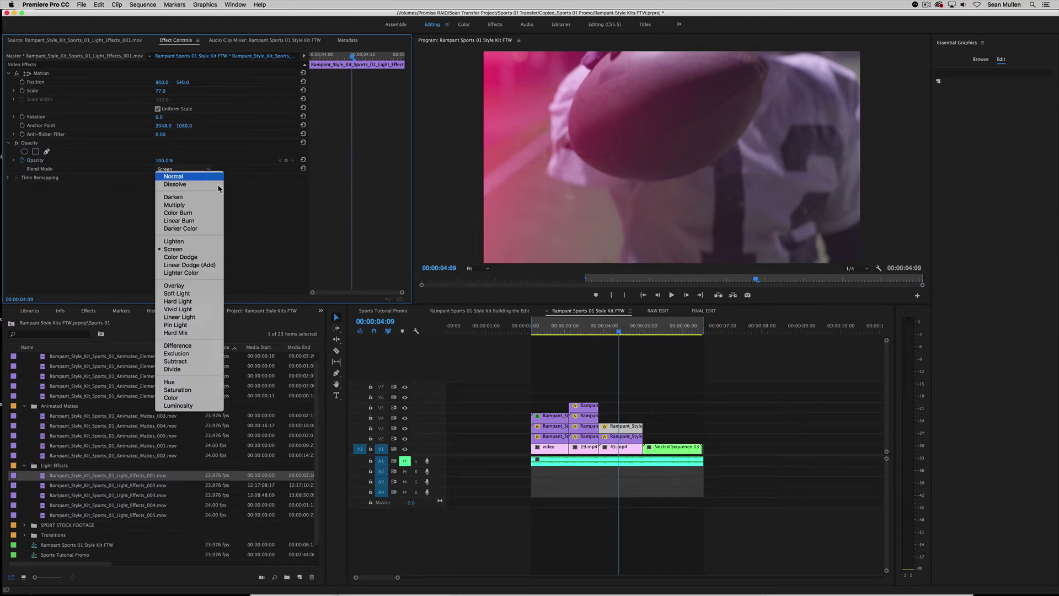
left_click(202, 176)
mouse_move(619, 331)
left_mouse_down()
mouse_move(605, 333)
mouse_move(635, 335)
mouse_move(622, 336)
left_mouse_up()
mouse_move(165, 91)
left_mouse_down()
mouse_move(155, 92)
mouse_move(166, 93)
left_mouse_up()
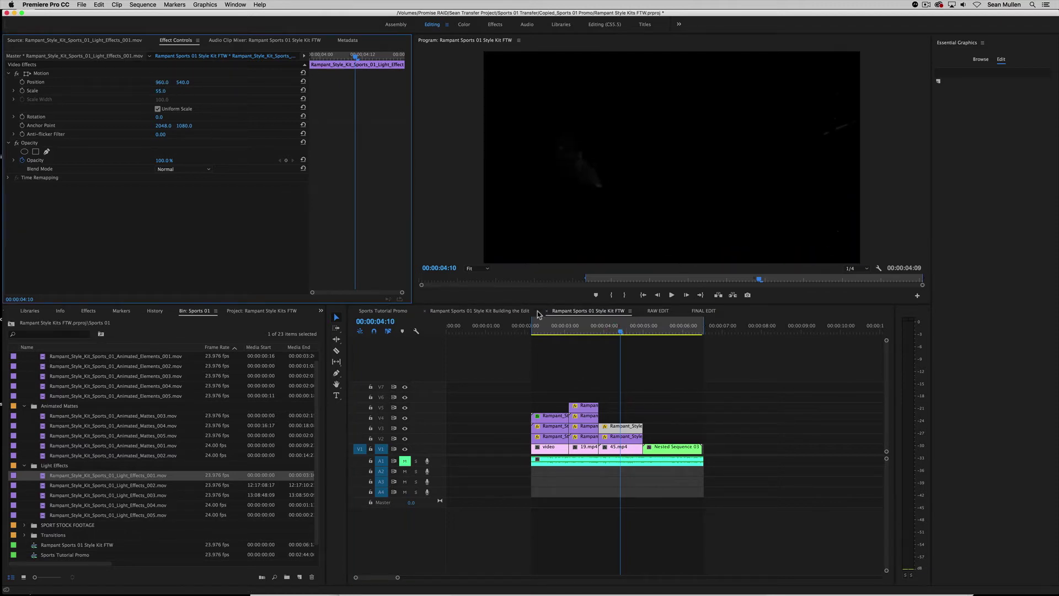
Slip the V3 light effect over the third shot to different source footage and play back the result.
left_click(336, 361)
left_click(631, 427)
left_click_drag(632, 428, 659, 431)
left_click(596, 330)
key("space")
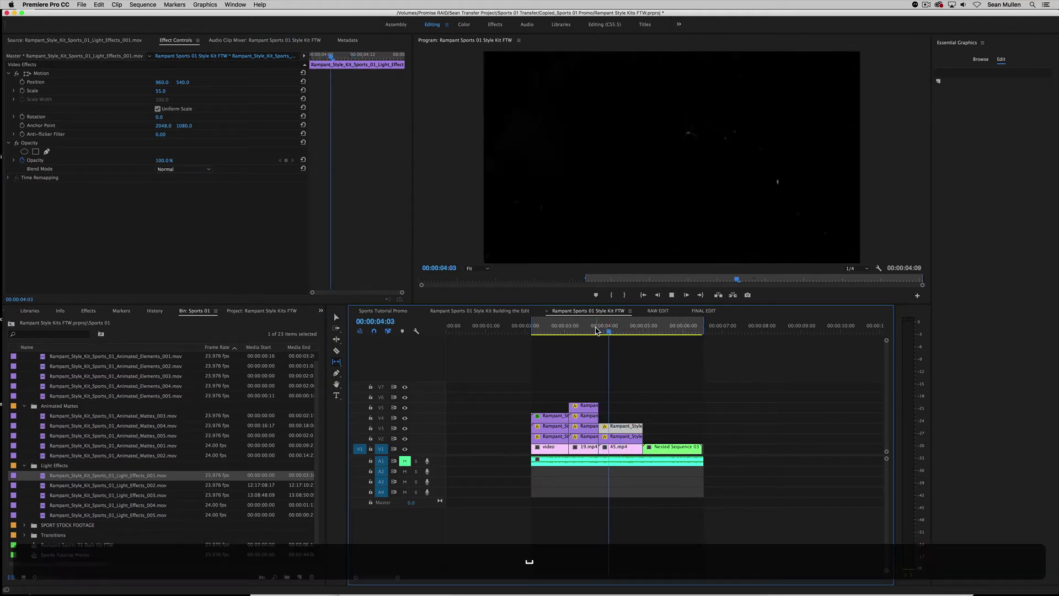
left_click_drag(607, 330, 614, 332)
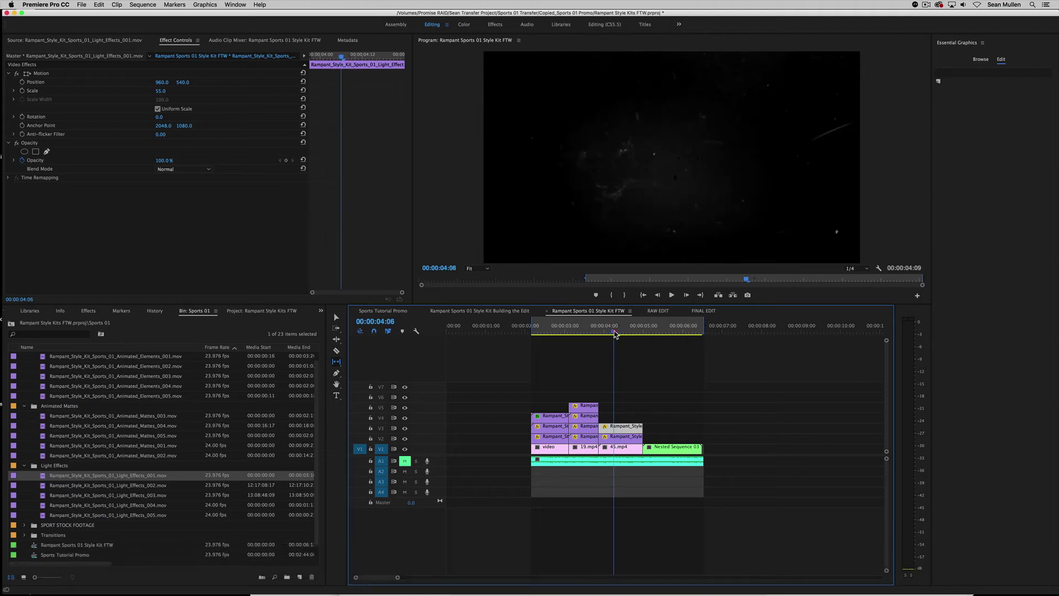
Set the V3 light effect over the third shot to Screen blend mode and review the composite.
left_click(182, 169)
left_click(177, 252)
key("space")
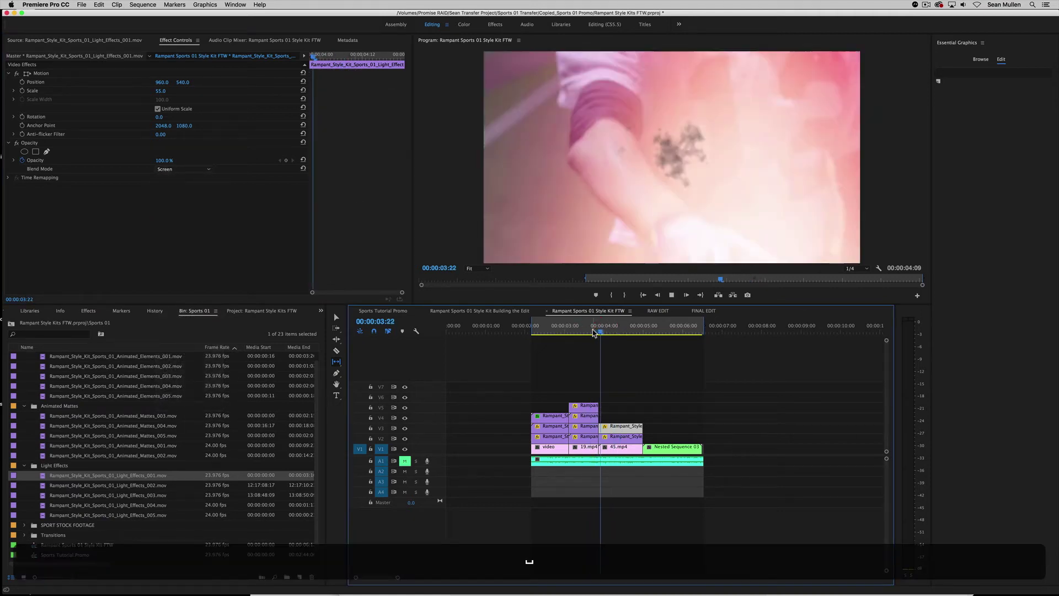
left_click_drag(600, 331, 618, 335)
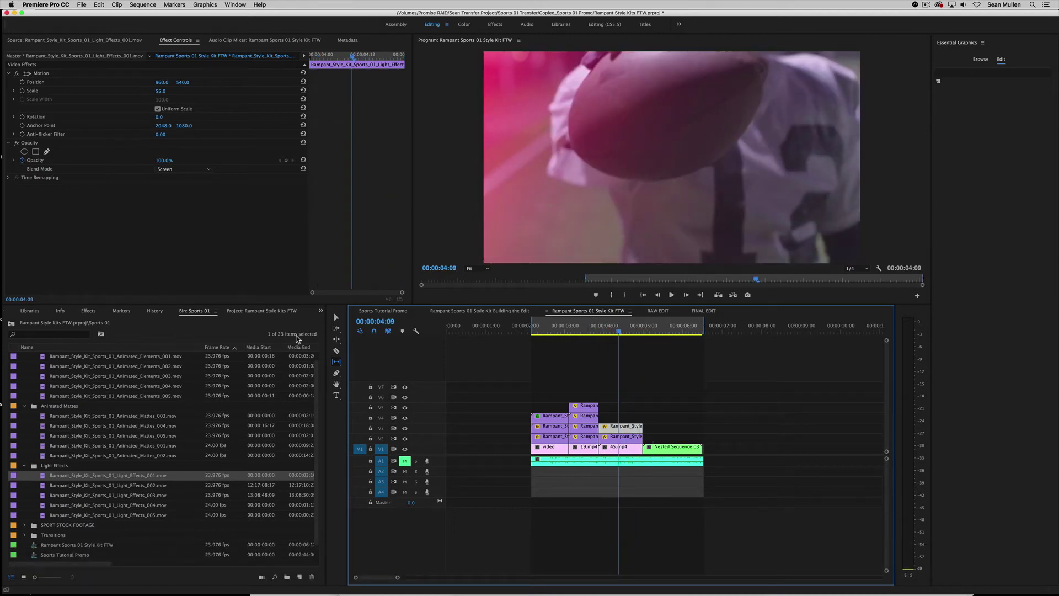
Preview Rampant_Style_Kit_Sports_01_Animated_Elements_003.mov and place it on V4 above the third shot.
left_click(335, 318)
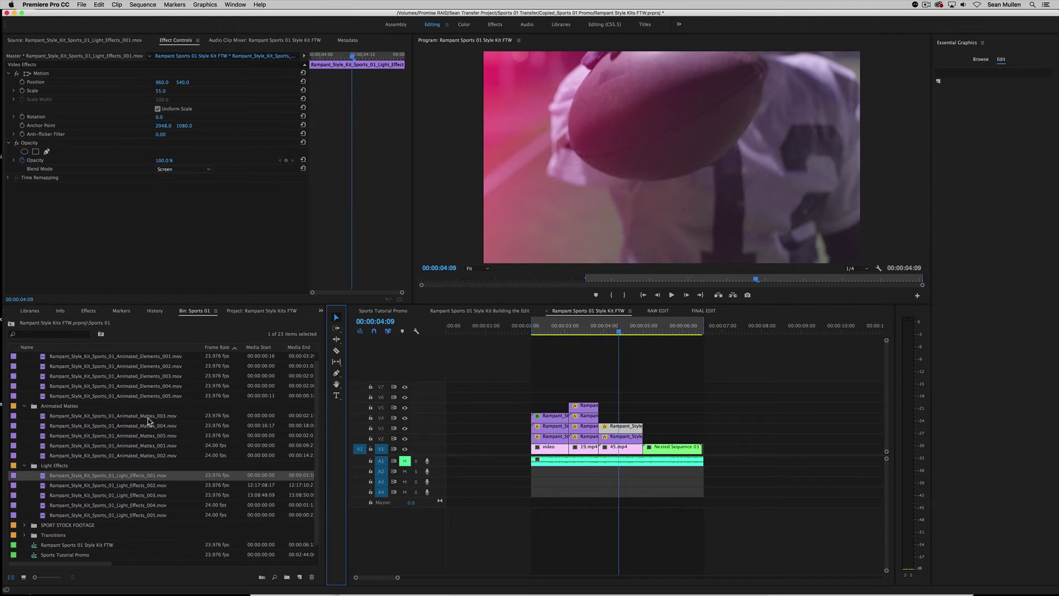
double_click(124, 376)
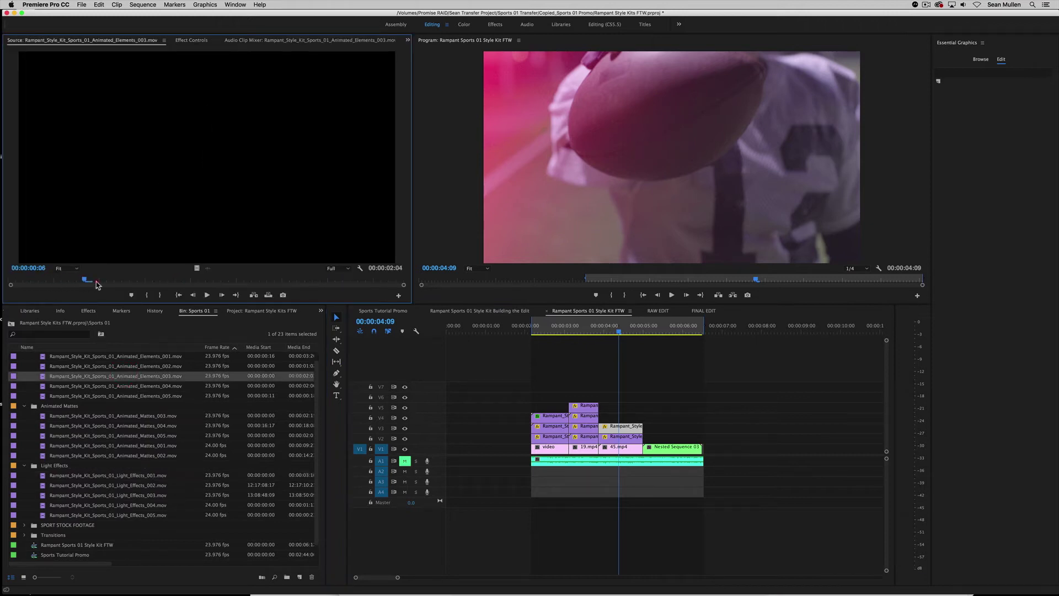
left_click_drag(208, 279, 4, 296)
left_click_drag(171, 301, 93, 307)
left_click_drag(93, 307, 97, 307)
left_click_drag(153, 213, 594, 410)
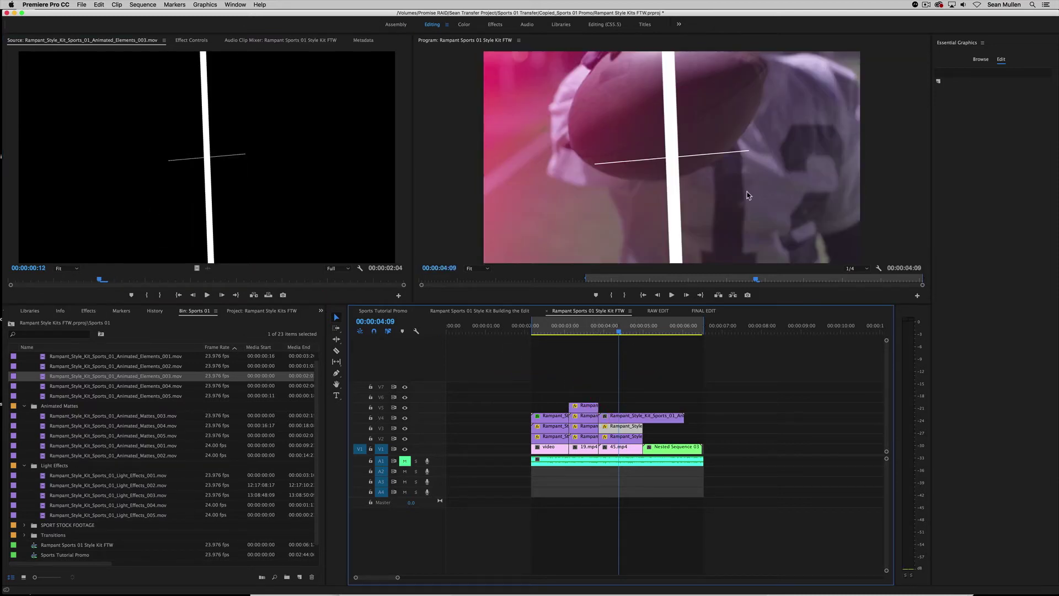
Scale the V4 animated element over the third shot to 56 and review its full animation.
left_click(623, 415)
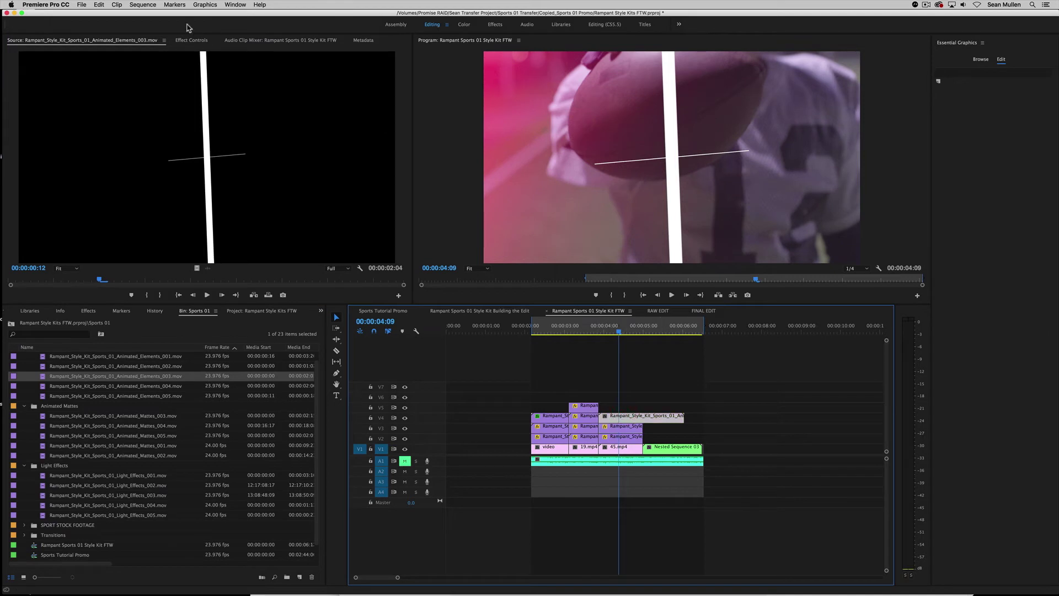
left_click(188, 42)
left_click_drag(162, 90, 138, 91)
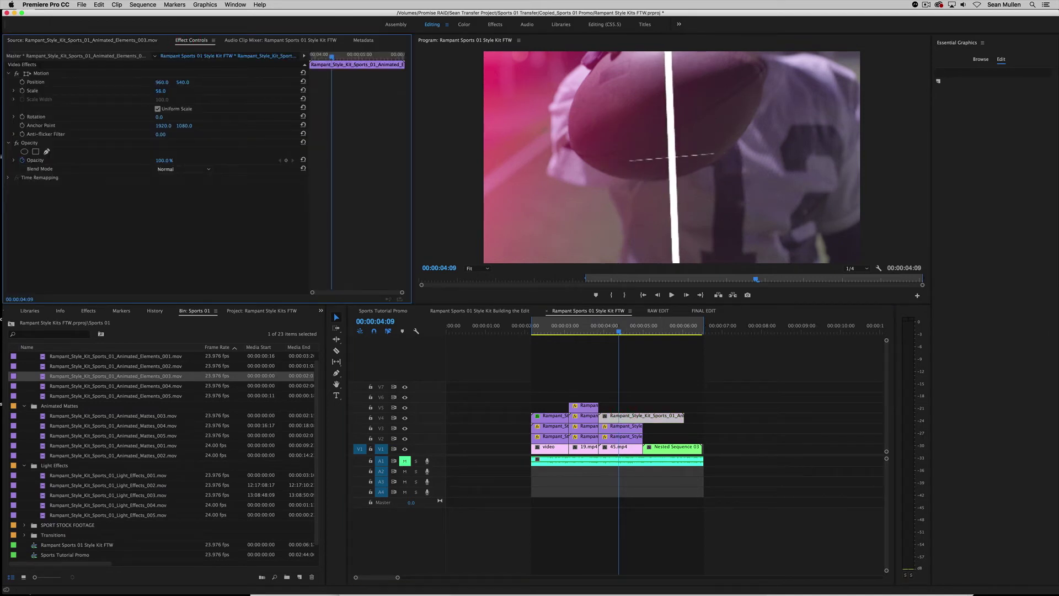
key("space")
left_click(576, 329)
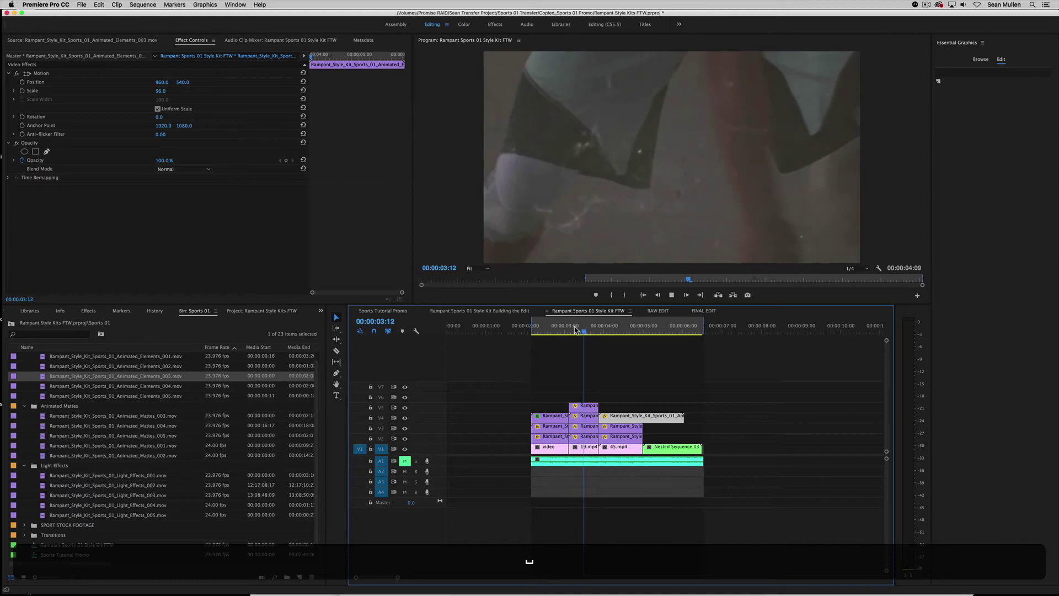
key("space")
left_click(637, 331)
left_click_drag(638, 333, 665, 341)
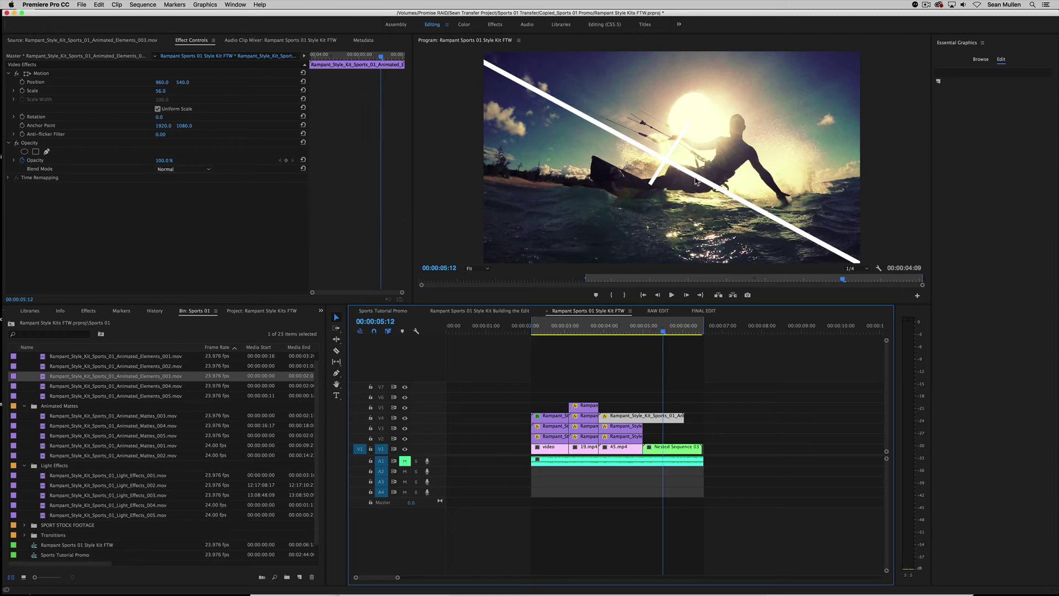
Shorten the V4 animated element to about the length of 45.mp4 and shift it slightly after the shot's start.
mouse_move(602, 418)
left_mouse_down()
mouse_move(652, 417)
mouse_move(596, 414)
left_mouse_up()
left_click_drag(615, 328, 631, 331)
left_click_drag(621, 417, 627, 417)
left_click_drag(628, 330, 629, 330)
Set the V4 animated element's vertical position to 385 and play back the third shot.
left_click(336, 318)
left_click_drag(183, 83, 97, 83)
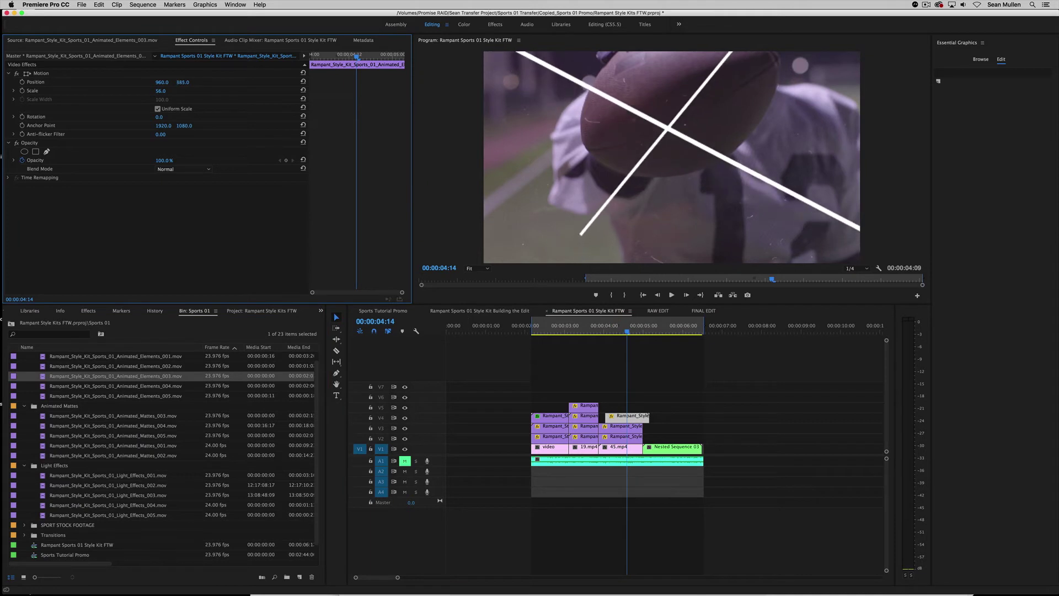
left_click(595, 331)
key("space")
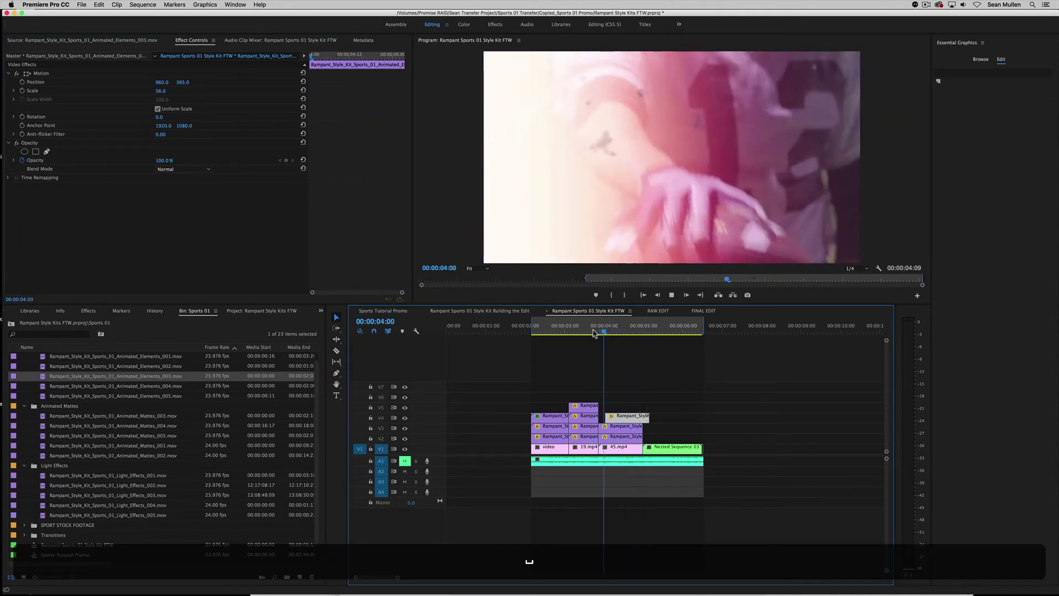
key("space")
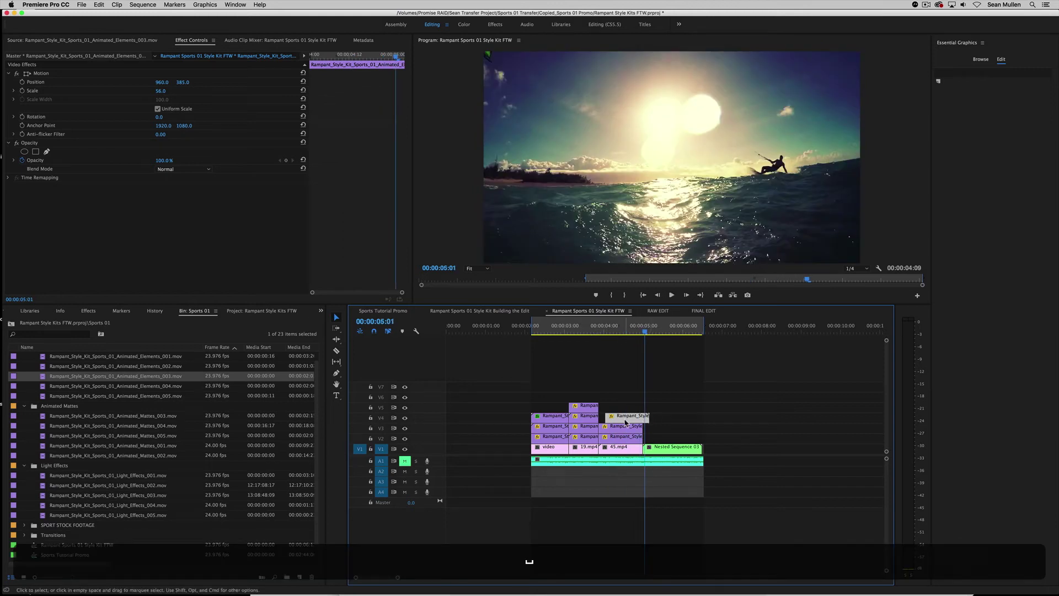
Duplicate the V4 animated element onto V5, aligned with 45.mp4, and set the copy's scale to 74.
left_click_drag(624, 419, 612, 409)
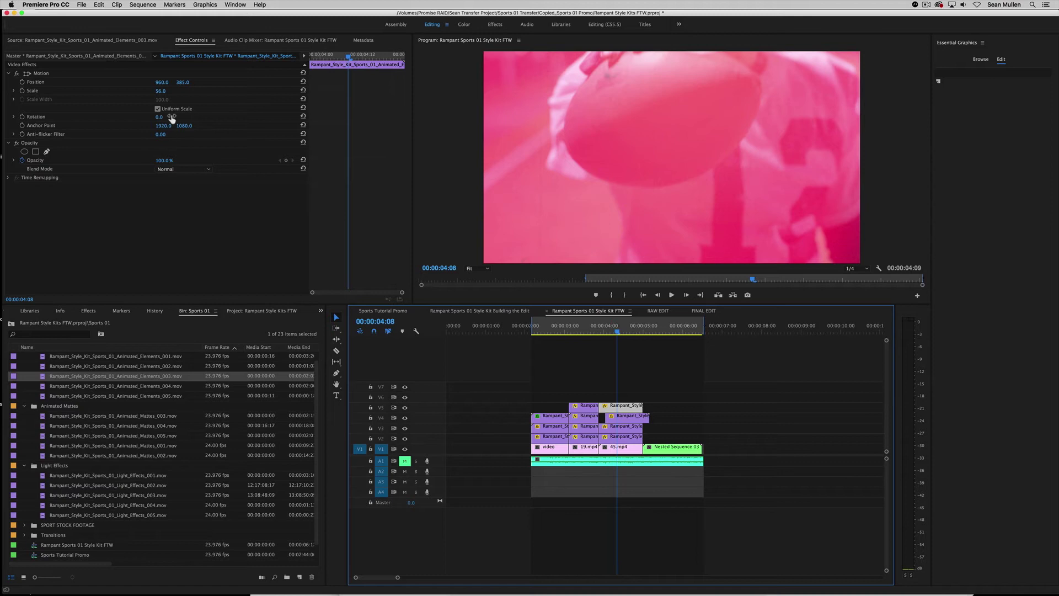
left_click_drag(162, 98, 171, 98)
left_click(595, 325)
left_click_drag(603, 325, 622, 328)
Slip the V5 animated element over the third shot to different source footage and check it in playback.
left_click(338, 362)
left_click_drag(624, 406, 665, 406)
left_click(588, 327)
key("space")
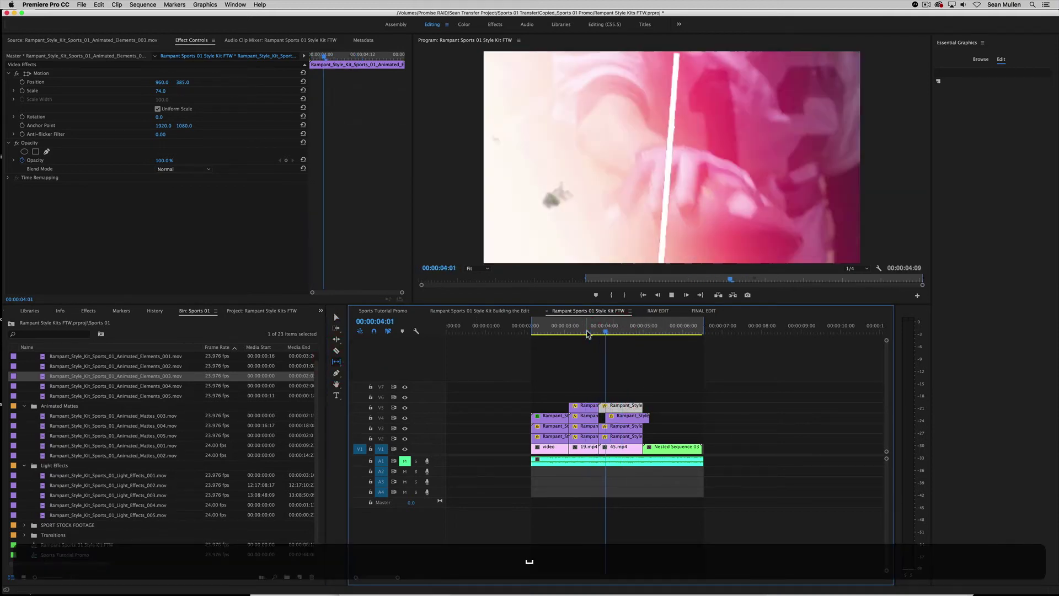
key("space")
Trim the V4 animated element to the end of 45.mp4 and review the fourth shot in the nested sequence.
key("v")
left_click_drag(649, 417, 644, 417)
left_click(636, 333)
key("space")
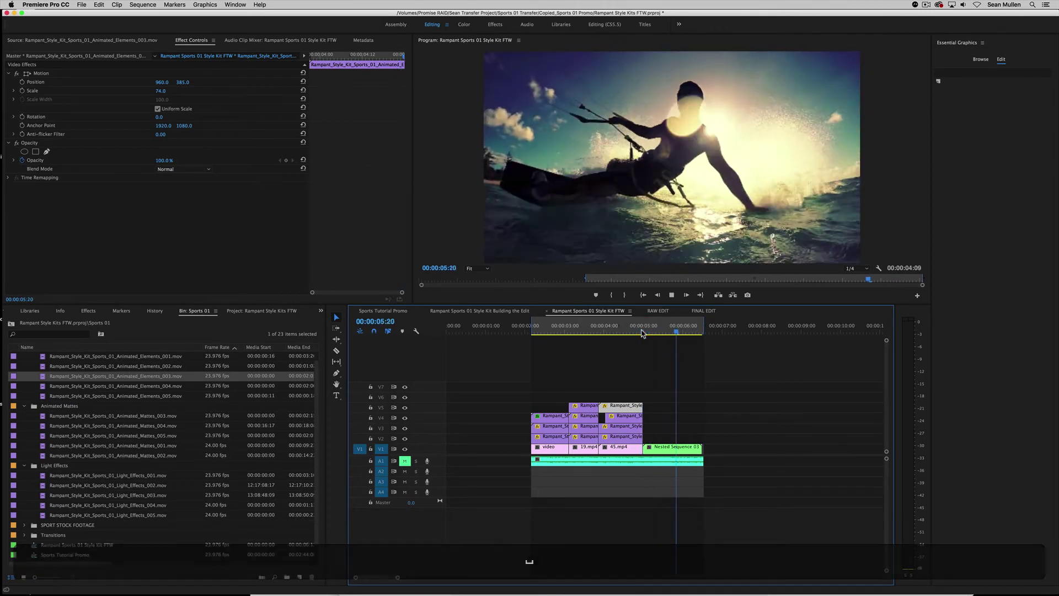
key("space")
left_click_drag(654, 332, 672, 331)
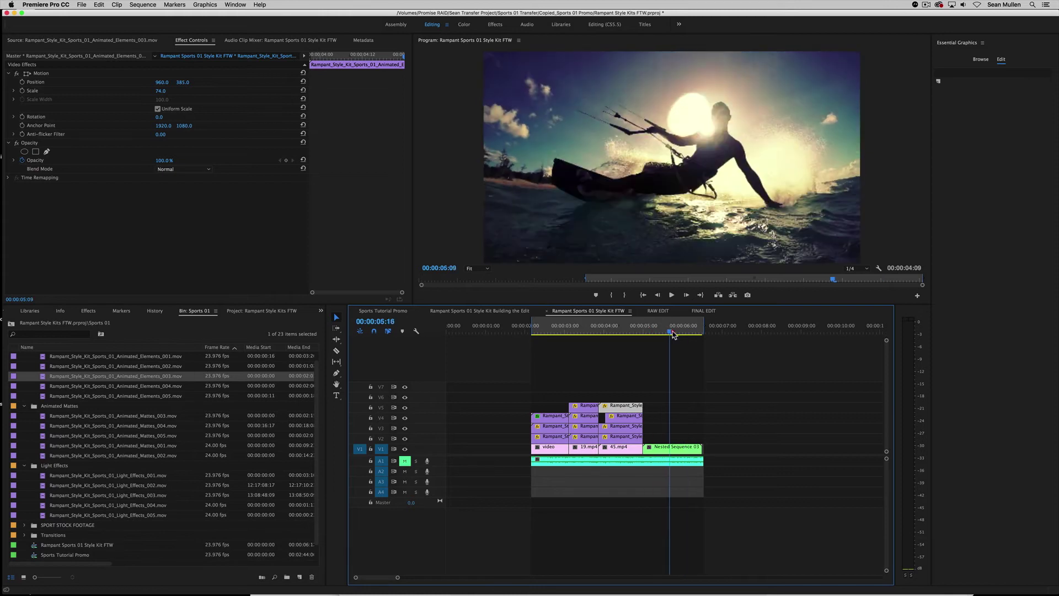
Preview Rampant_Style_Kit_Sports_01_Animated_Mattes_003.mov and place it on V4 above Nested Sequence 03.
double_click(136, 418)
left_click_drag(8, 280, 127, 280)
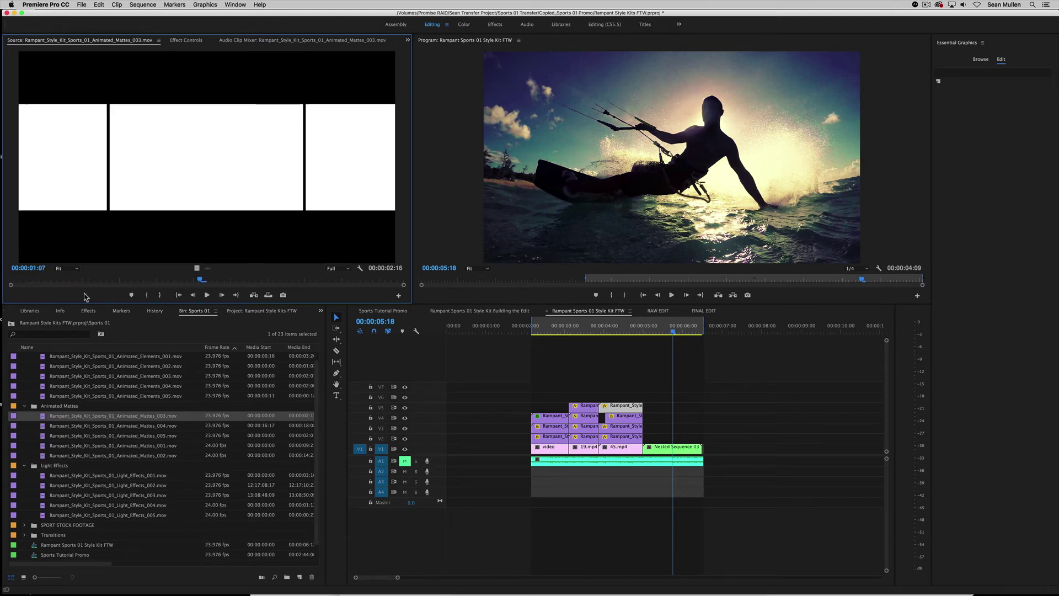
left_click_drag(108, 205, 652, 424)
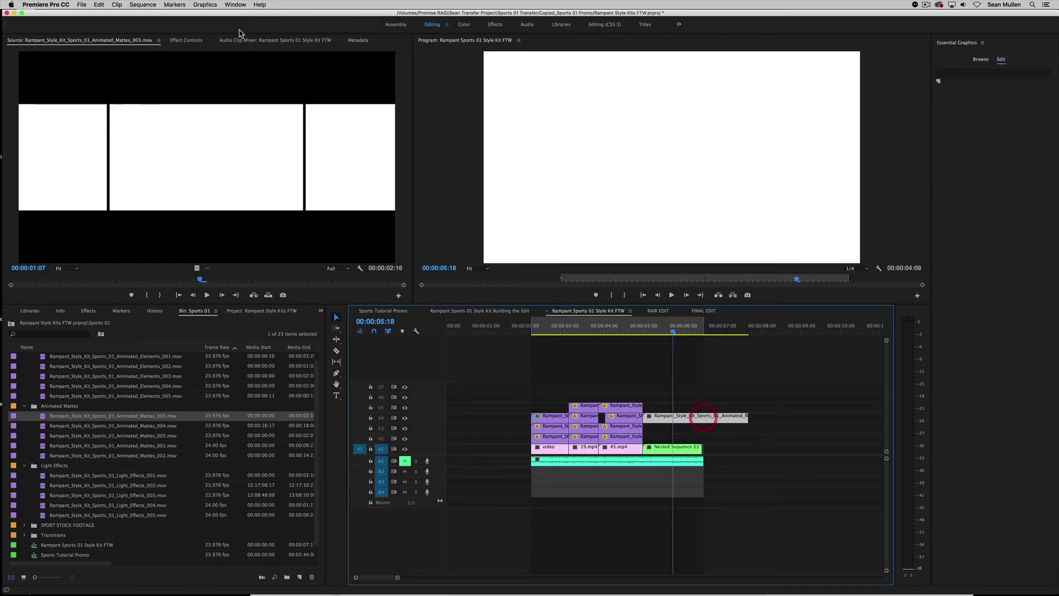
left_click(191, 40)
mouse_move(162, 94)
left_mouse_down()
mouse_move(130, 94)
mouse_move(166, 94)
left_mouse_up()
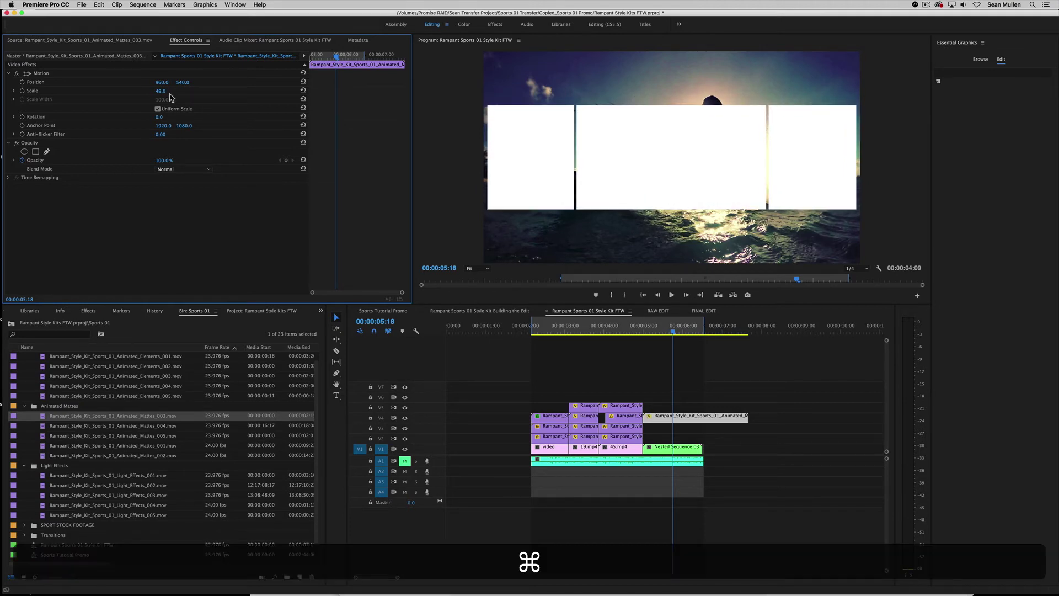
key("super+z")
Apply Scale to Frame Size to the V4 animated matte and scrub through it over the fourth shot.
right_click(681, 422)
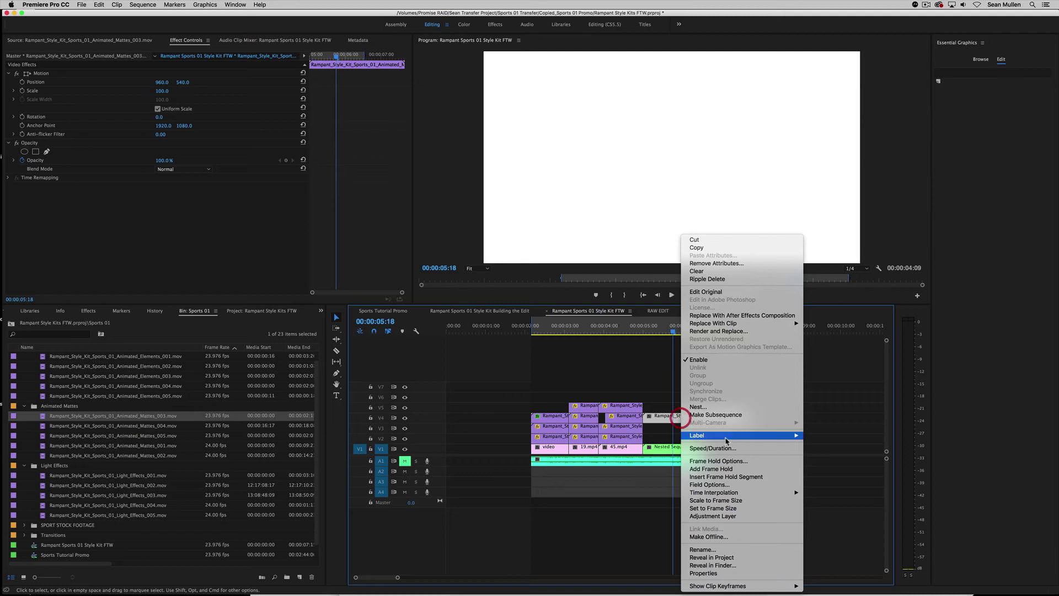
left_click(727, 503)
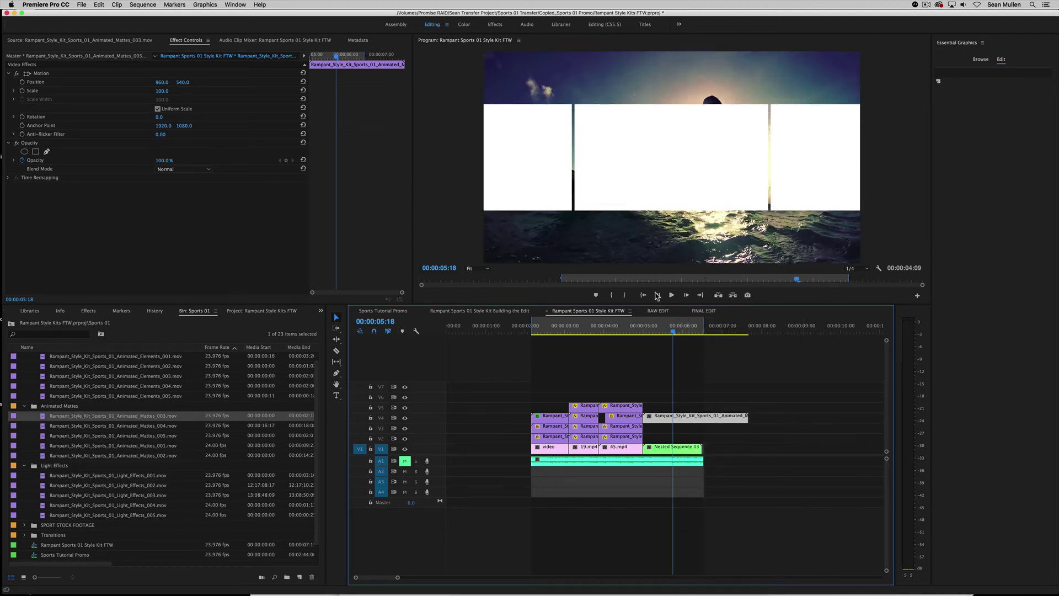
left_click_drag(645, 333, 666, 333)
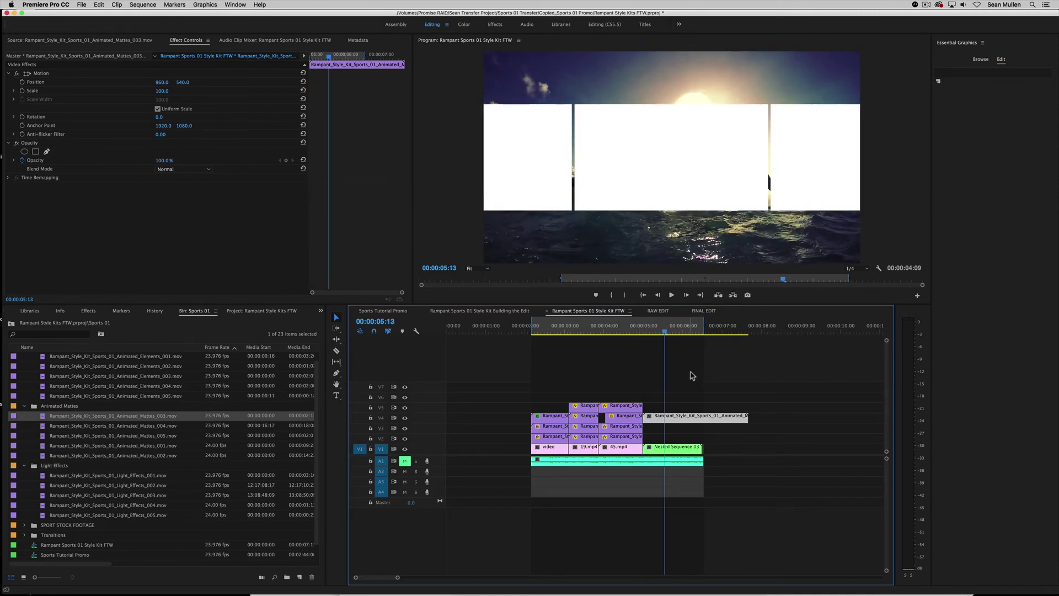
Duplicate Nested Sequence 03 from V1 onto V2 directly above the original.
left_click(677, 450)
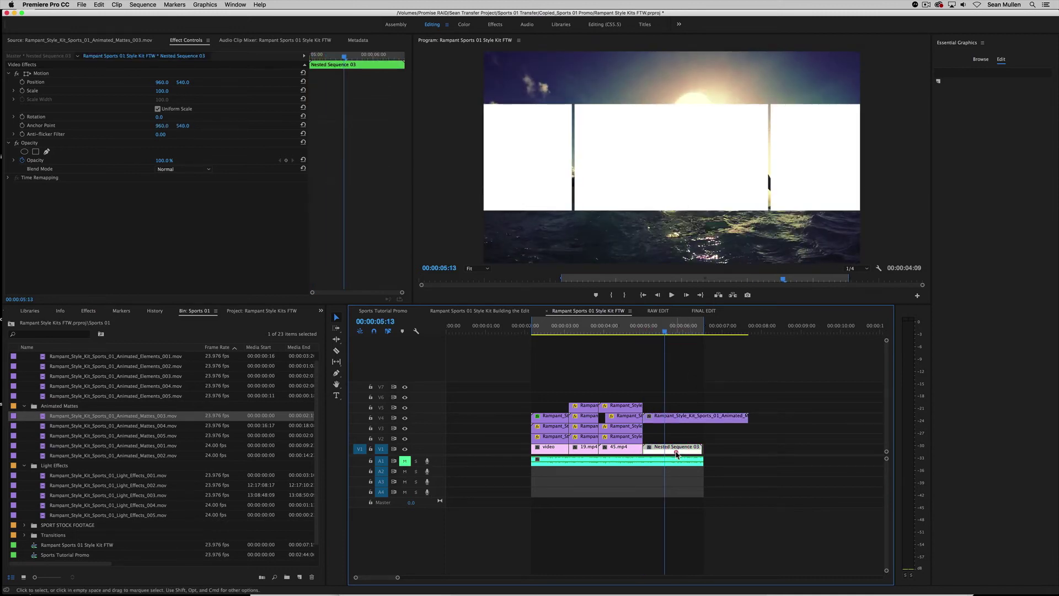
left_click_drag(678, 453, 666, 441)
left_click(675, 439)
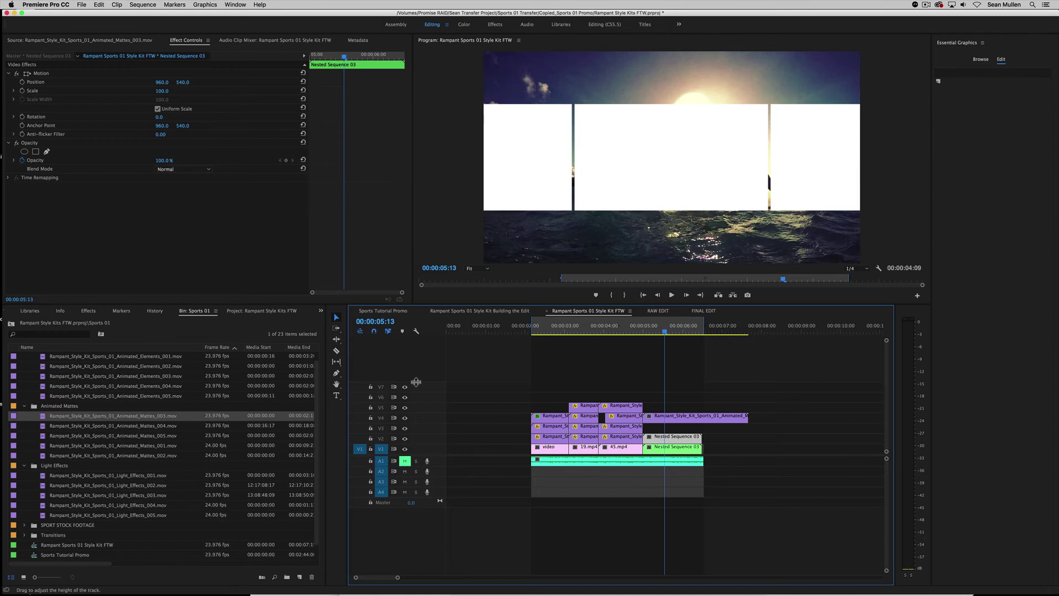
Apply the Track Matte Key effect to the V2 copy of Nested Sequence 03 and set its matte to Video 4.
left_click(88, 311)
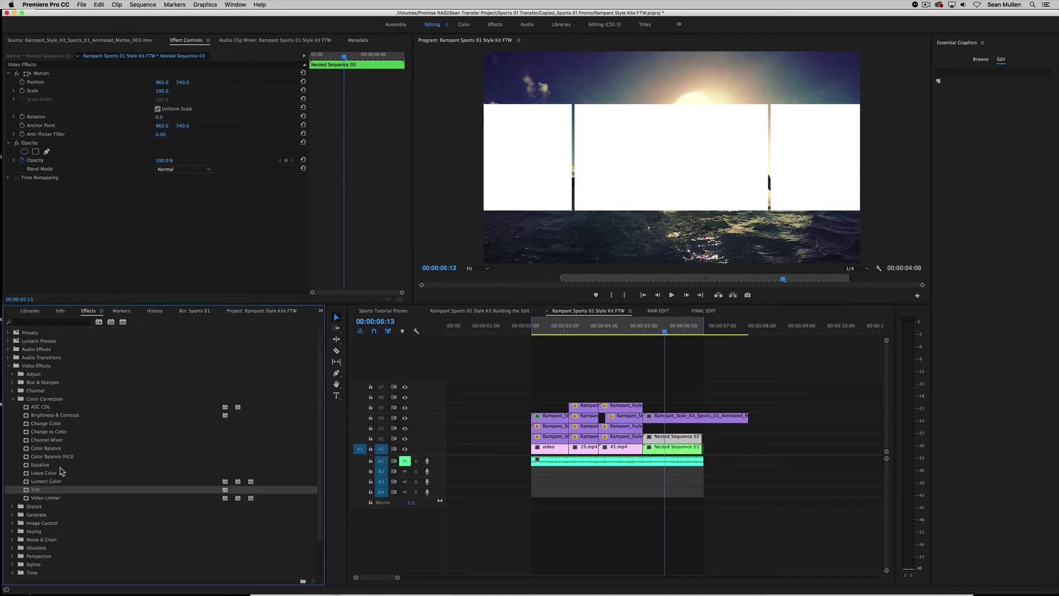
left_click(12, 398)
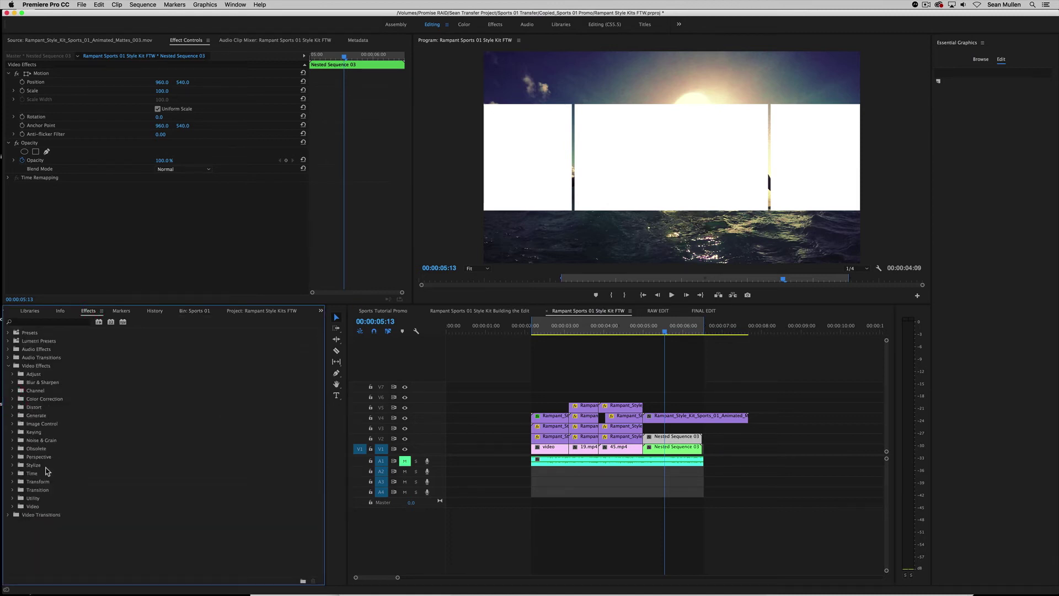
left_click(12, 432)
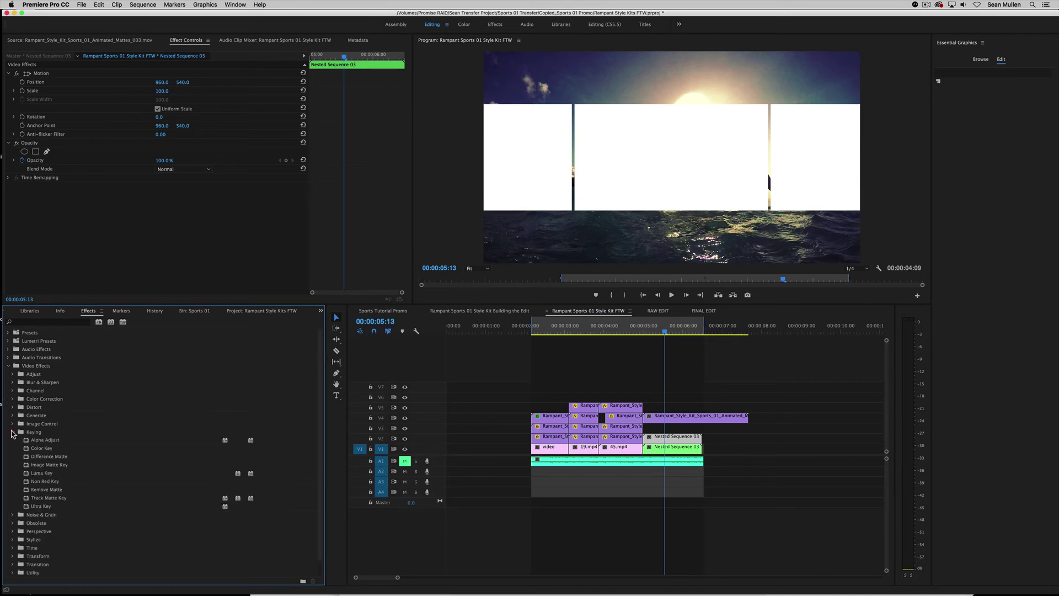
left_click_drag(47, 498, 672, 439)
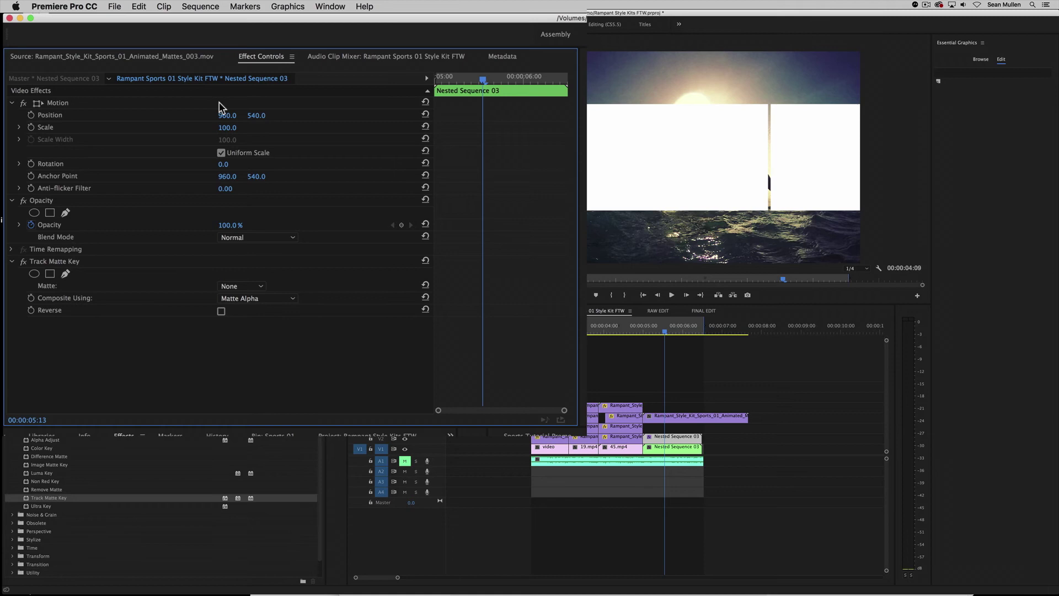
left_click(35, 259)
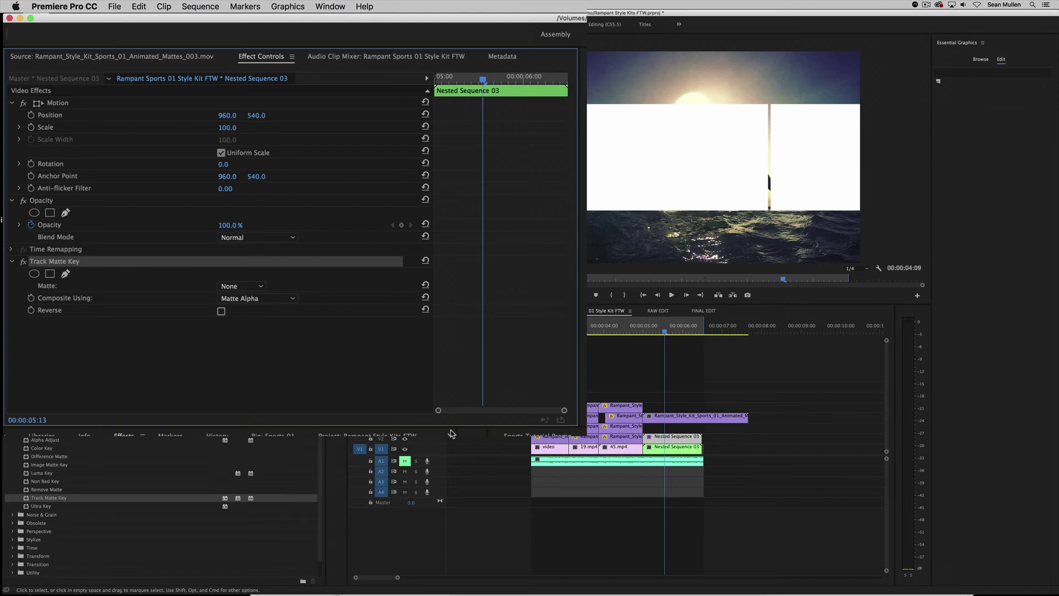
left_click(256, 290)
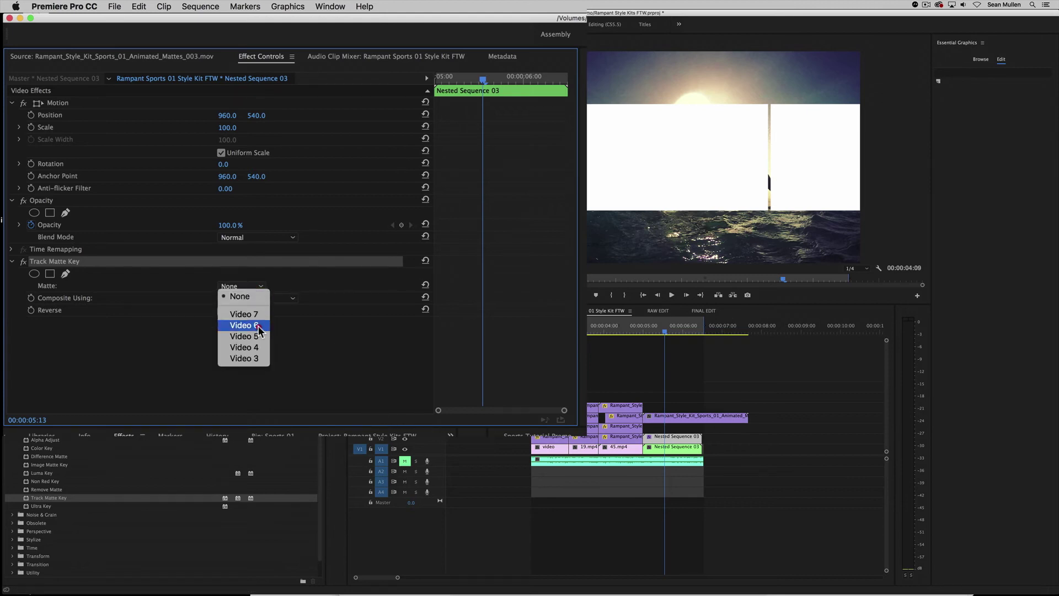
left_click(257, 348)
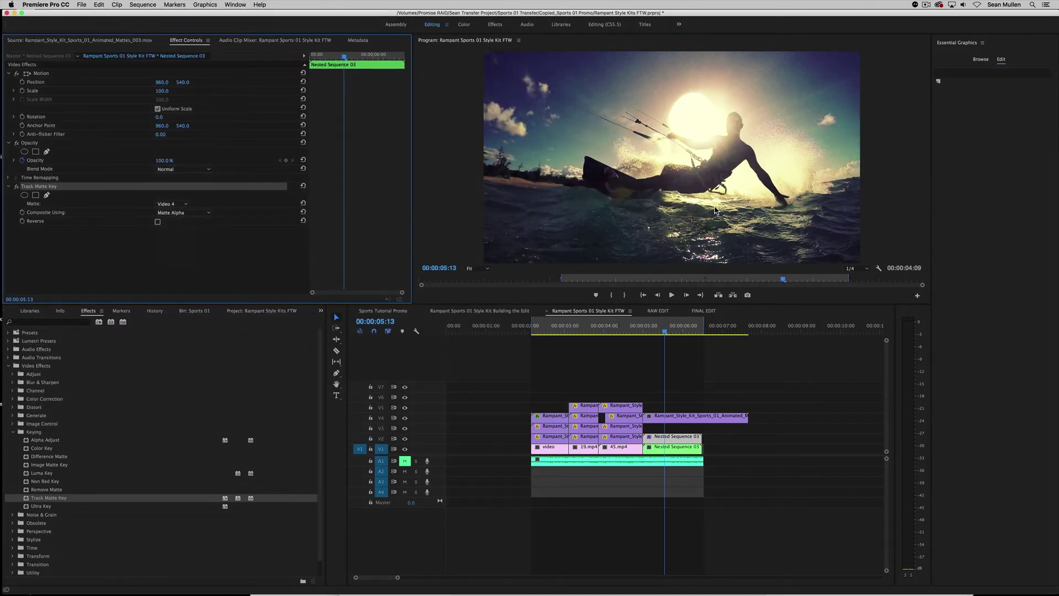
Temporarily disable Nested Sequence 03 on V1, play back the matted V2 copy alone, and re-enable the V1 clip.
right_click(682, 449)
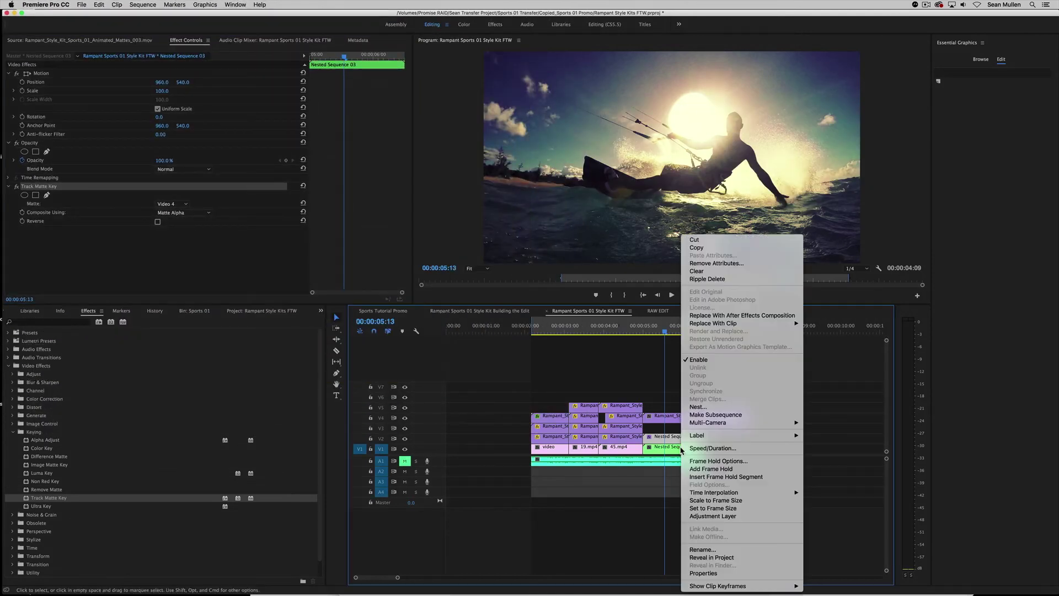
left_click(712, 361)
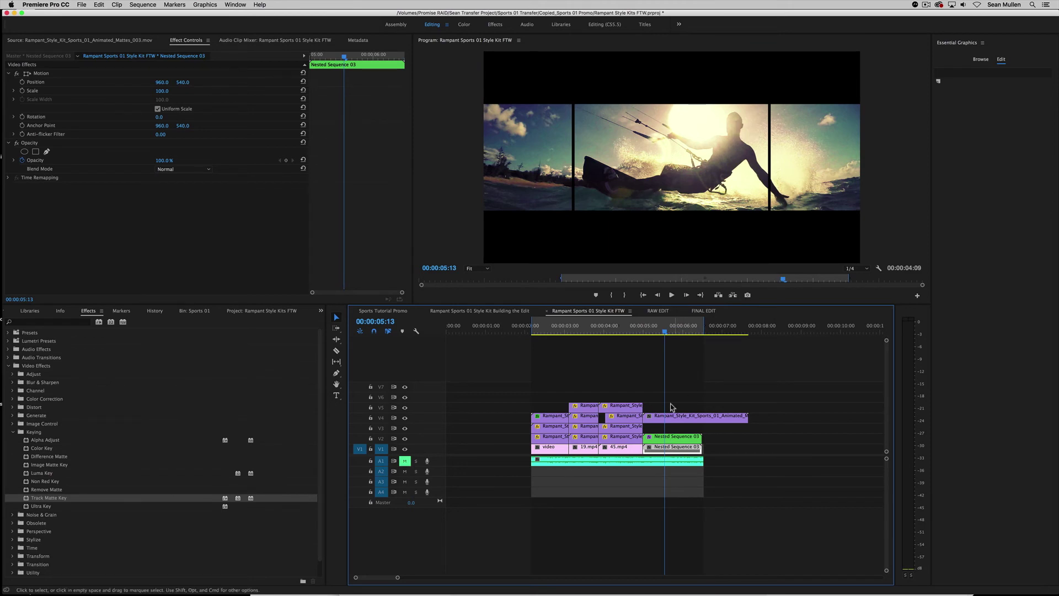
left_click(642, 332)
key("space")
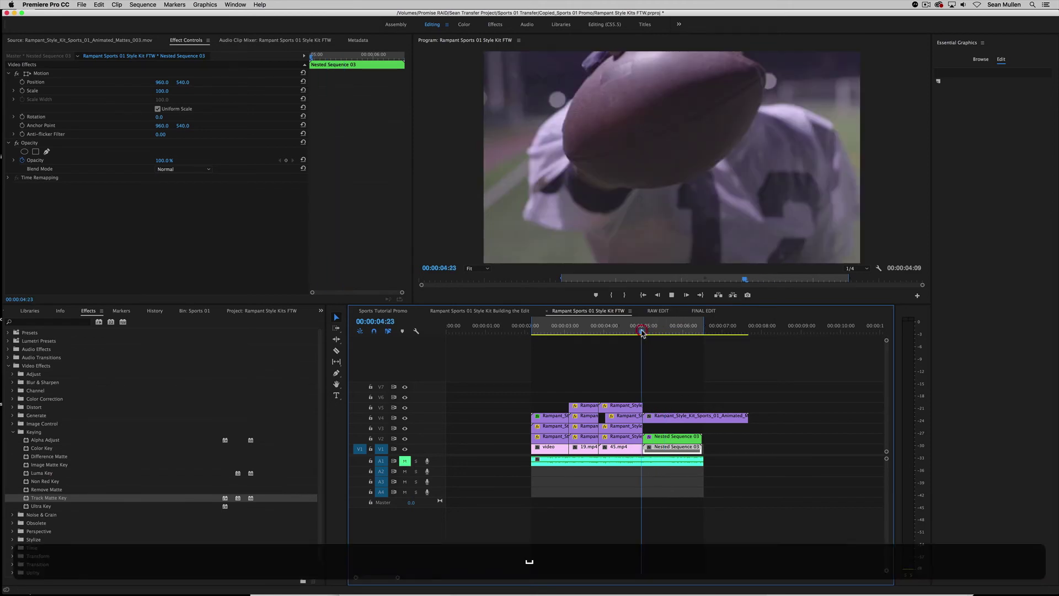
key("space")
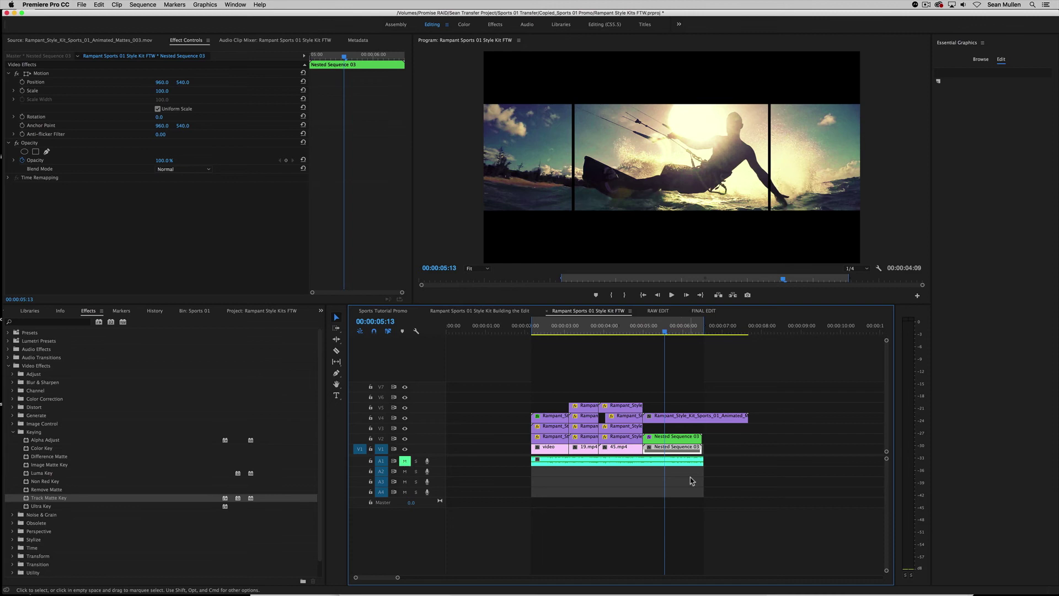
right_click(684, 450)
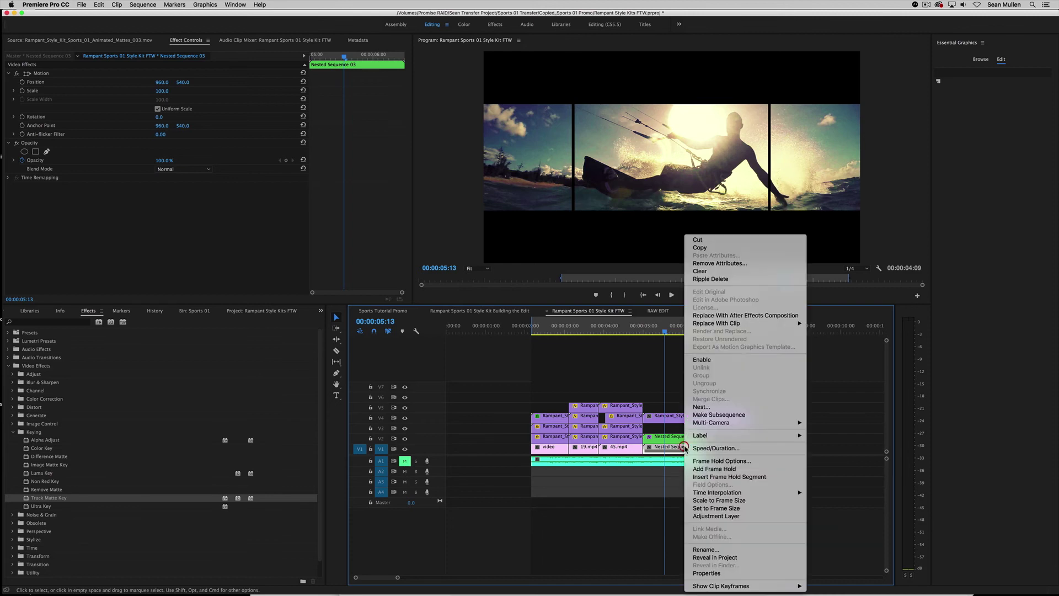
left_click(723, 358)
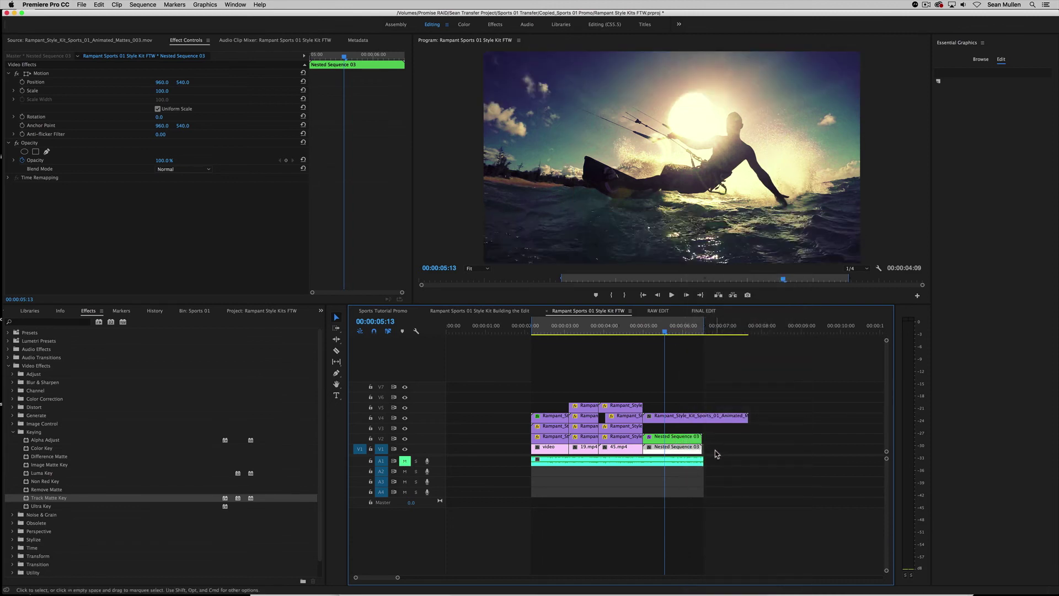
Scale the V1 Nested Sequence 03 to 196 and apply Gaussian Blur with blurriness 157 and Repeat Edge Pixels on.
left_click(688, 450)
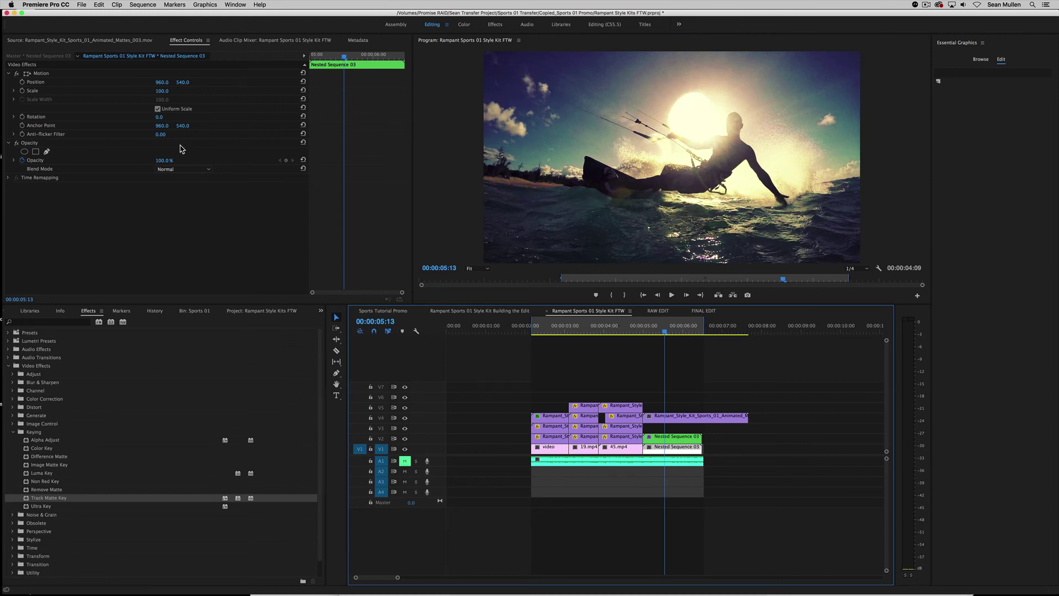
left_click_drag(160, 93, 209, 93)
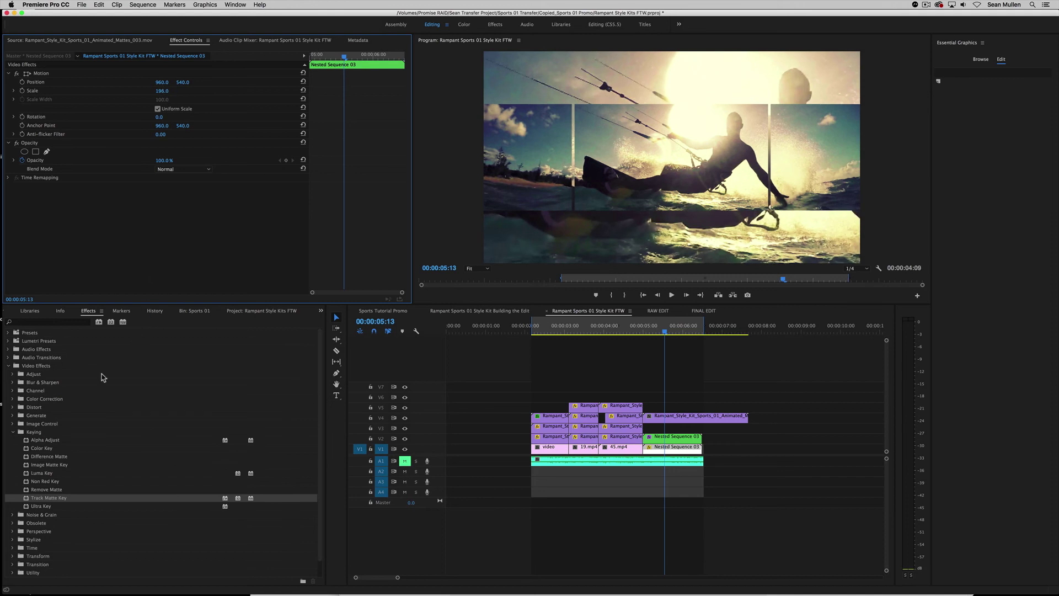
left_click(12, 382)
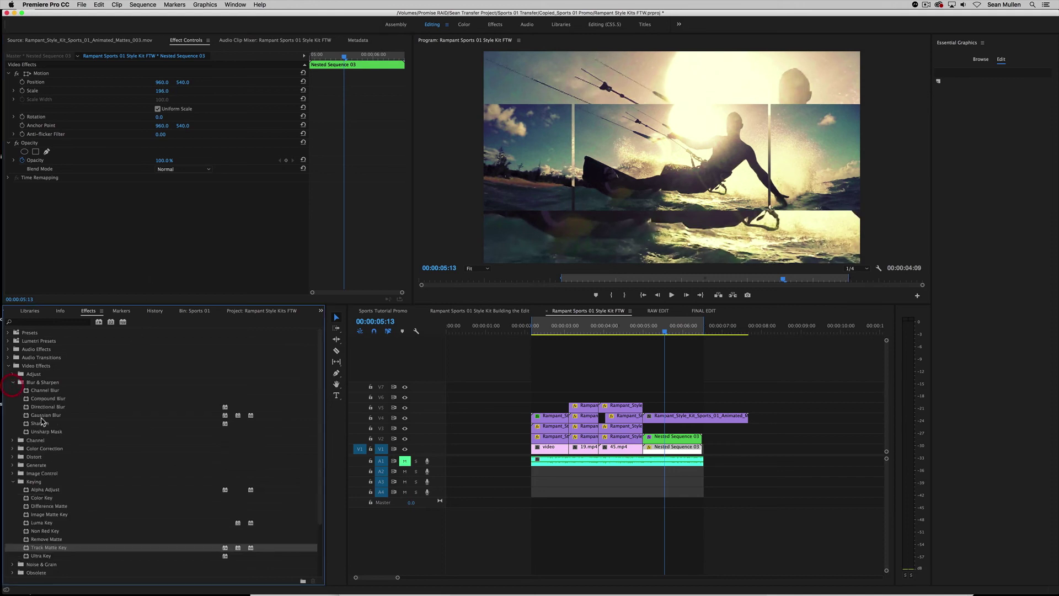
left_click_drag(42, 419, 71, 217)
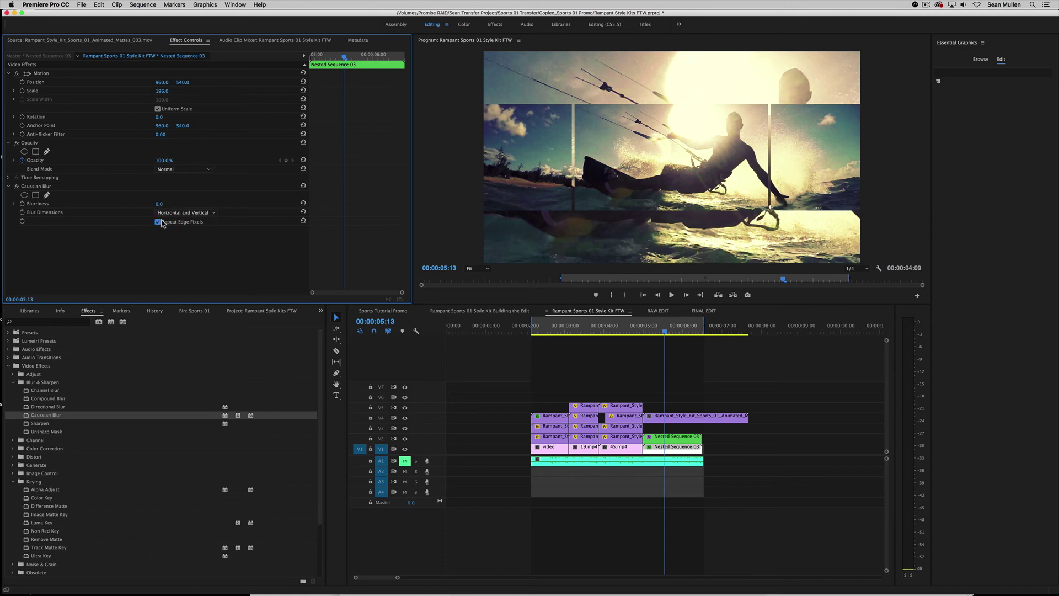
left_click(159, 208)
left_click_drag(168, 209, 166, 206)
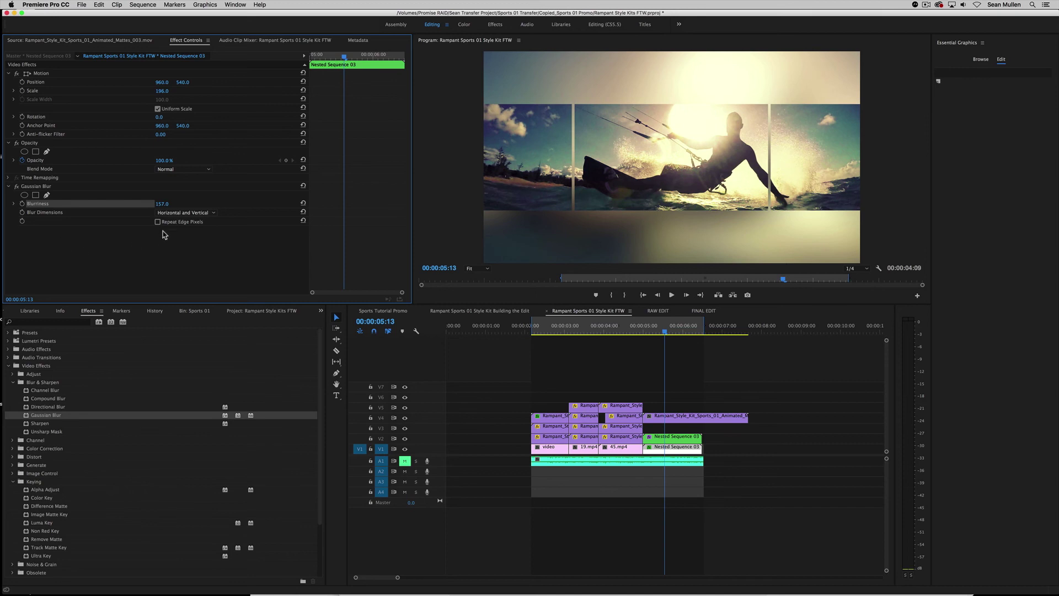
Play back the blurred background behind the fourth shot and trim the V4 matte to the end of Nested Sequence 03.
key("space")
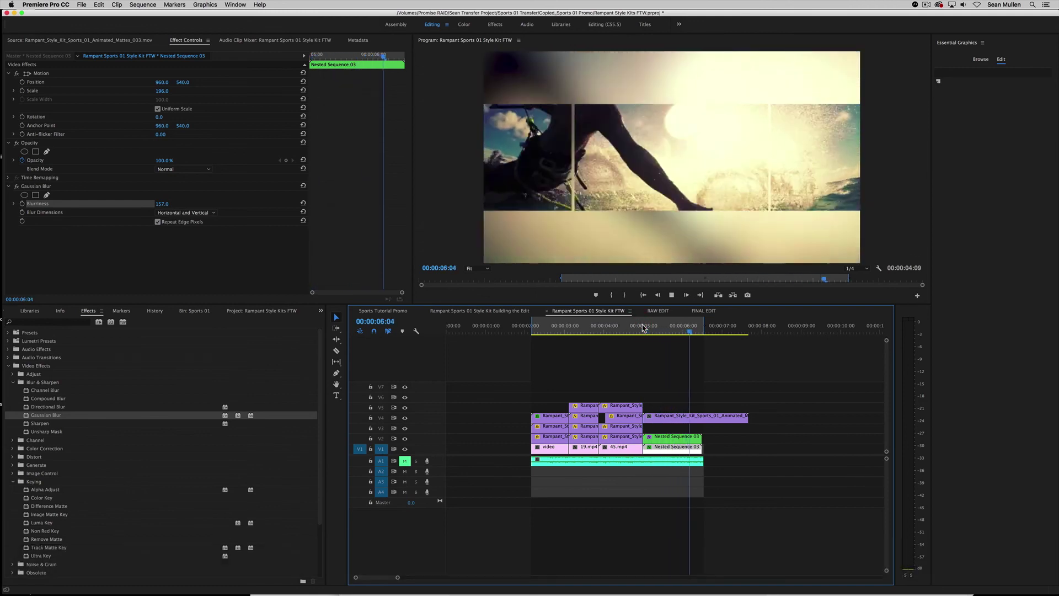
key("space")
left_click_drag(646, 326, 531, 329)
left_click_drag(748, 412, 701, 416)
Render the sequence from In to Out and play back the promo.
left_click(145, 4)
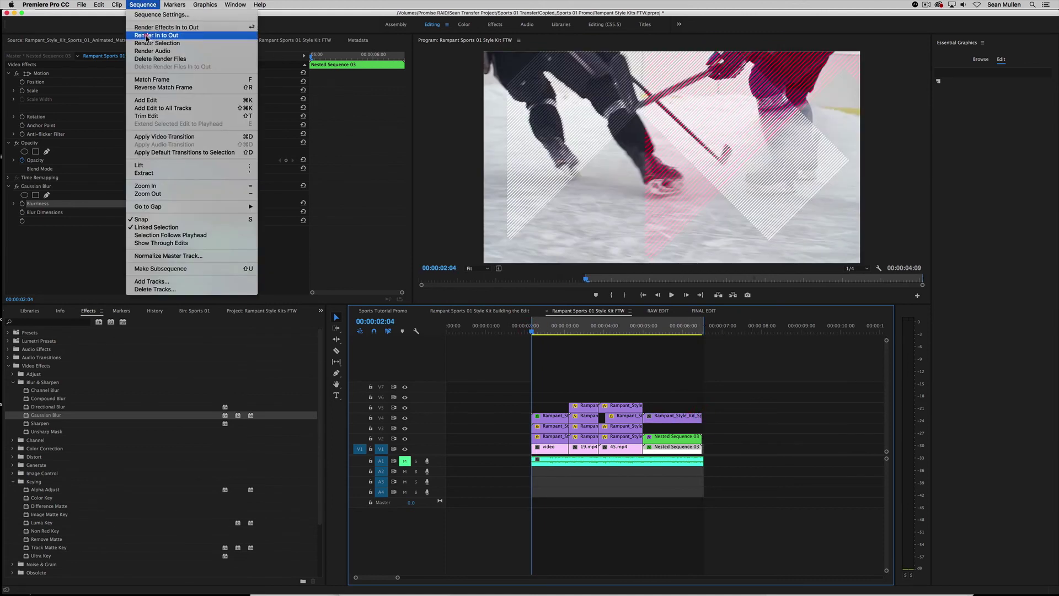
left_click(148, 35)
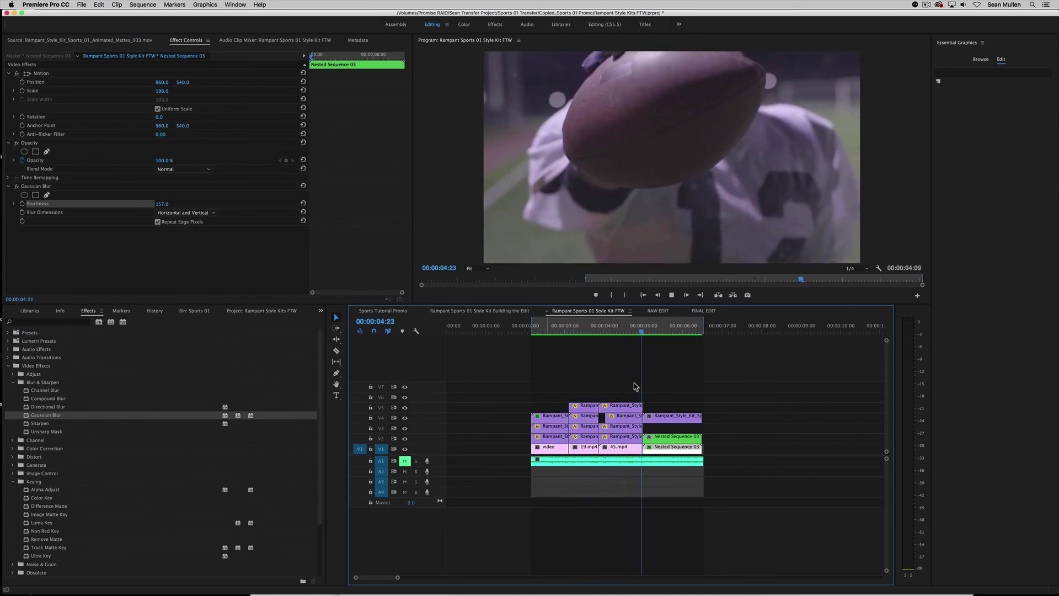
key("space")
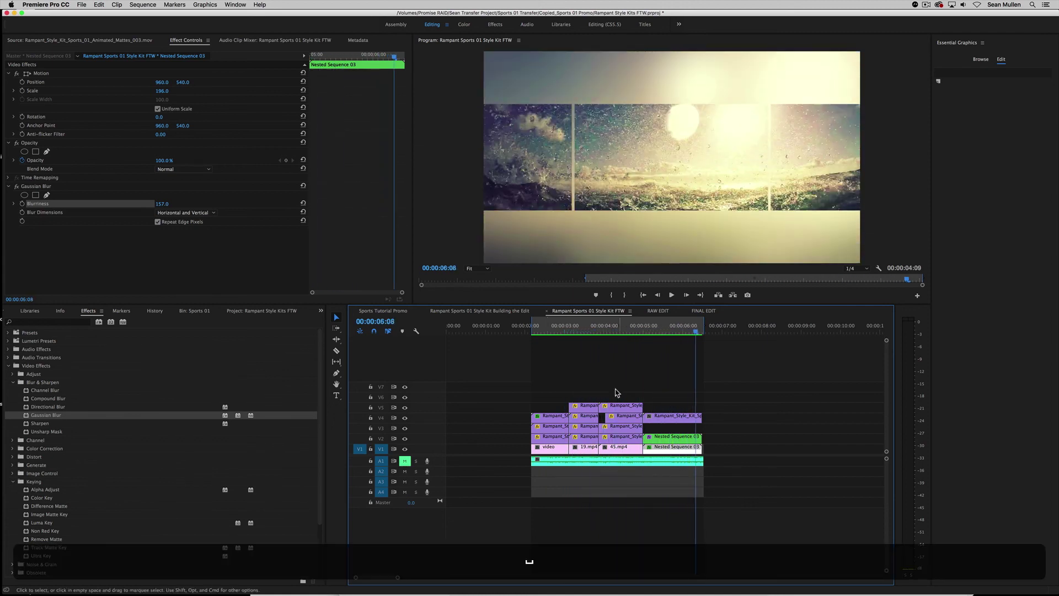
left_click(533, 331)
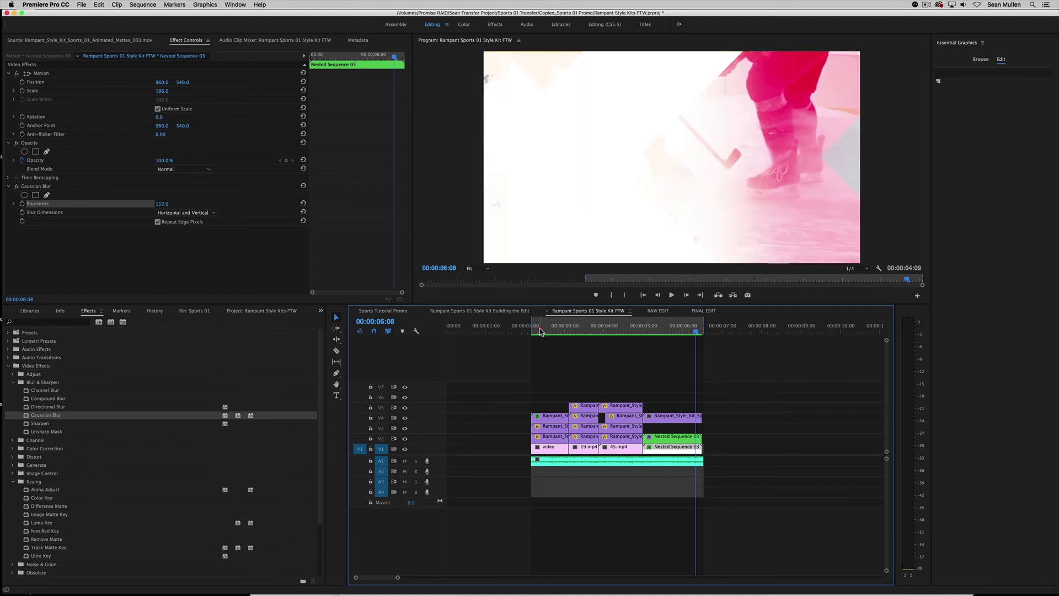